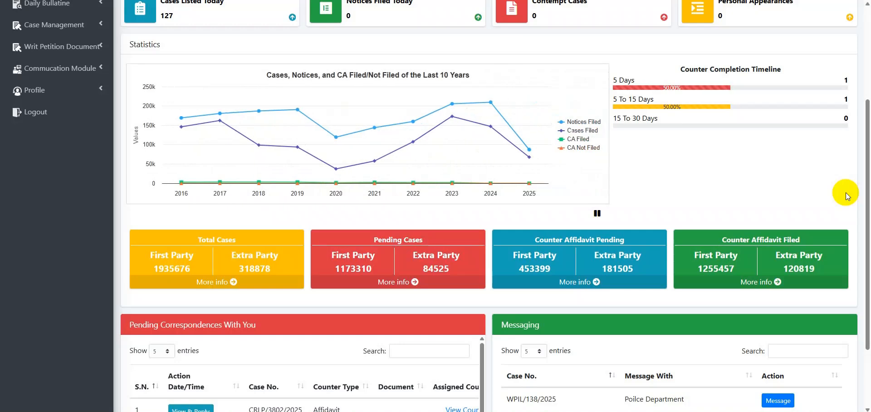
Step: Look over the dashboard statistics, then go to Administrator's Underlying Departments list
scroll(844, 189, "up", 3)
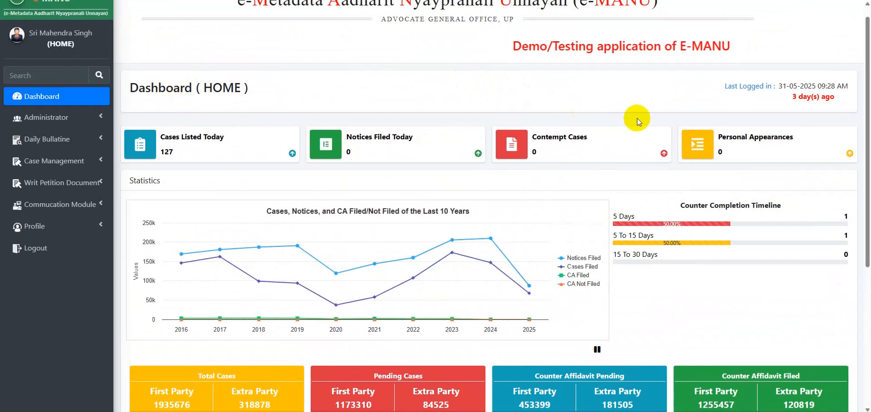
scroll(636, 118, "down", 3)
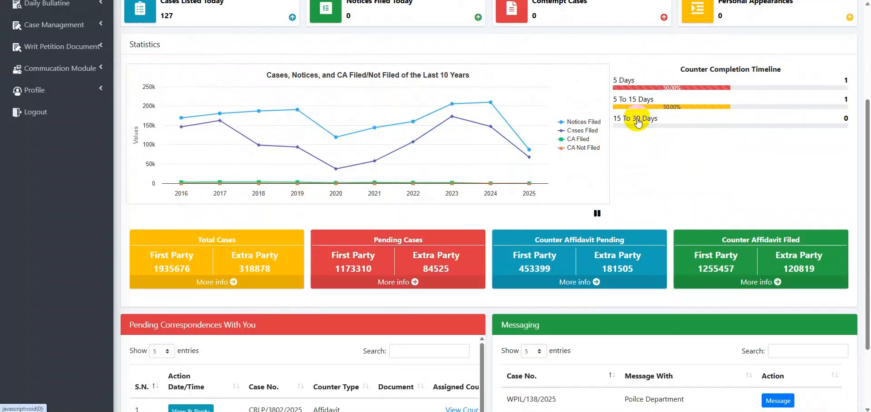
scroll(636, 119, "up", 3)
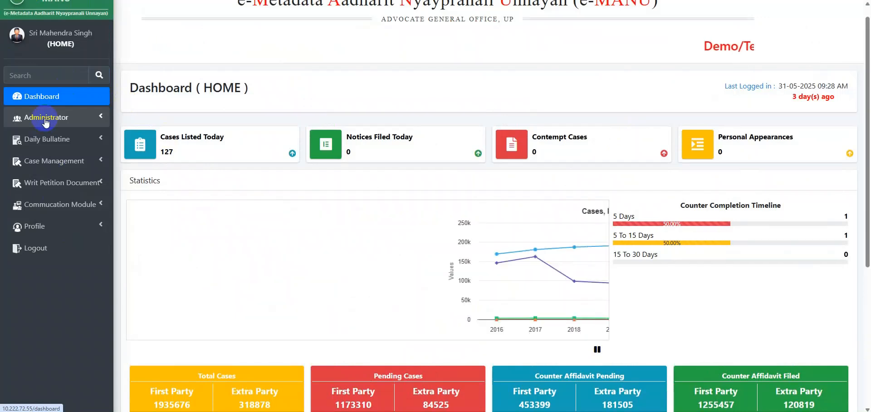
left_click(42, 102)
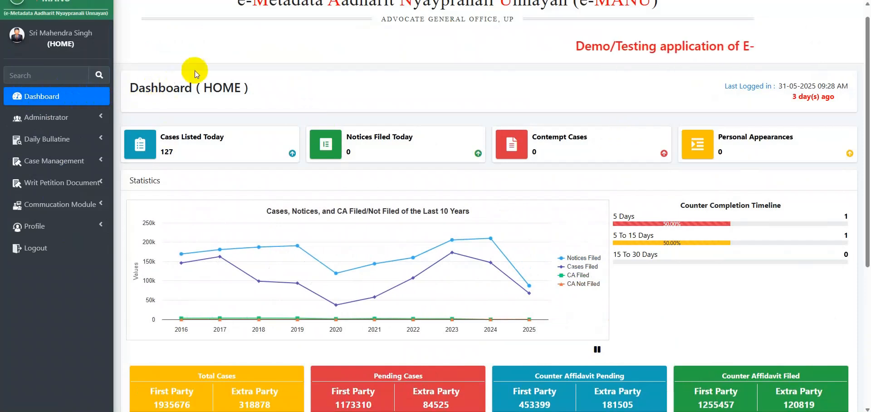
scroll(438, 183, "down", 1)
scroll(438, 183, "down", 2)
scroll(438, 182, "up", 4)
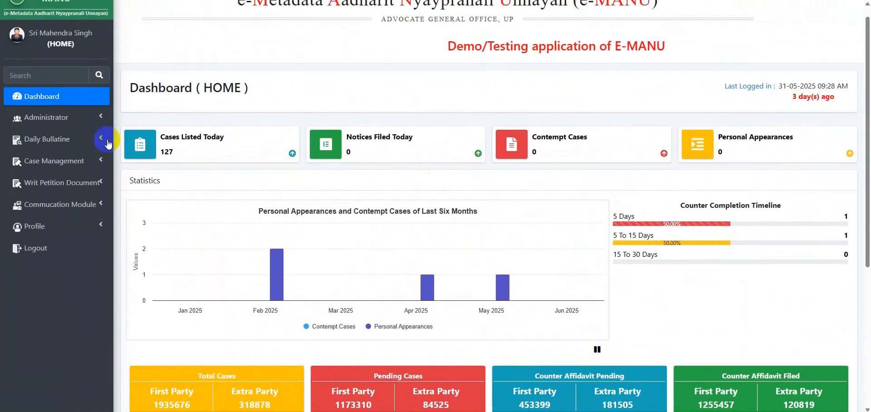
left_click(52, 119)
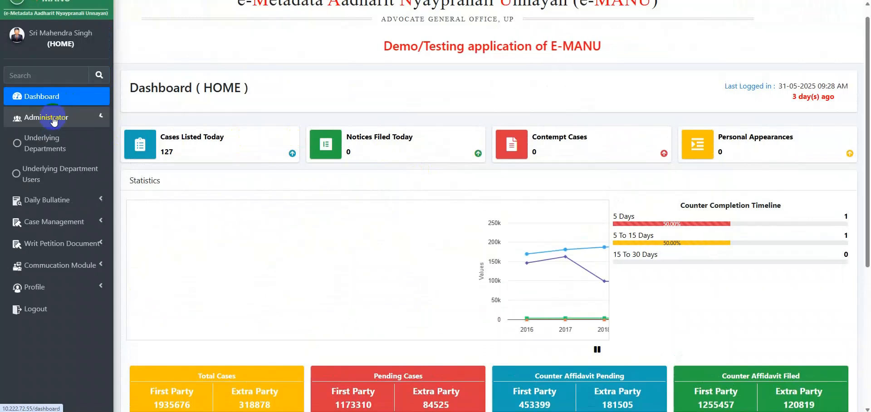
left_click(64, 149)
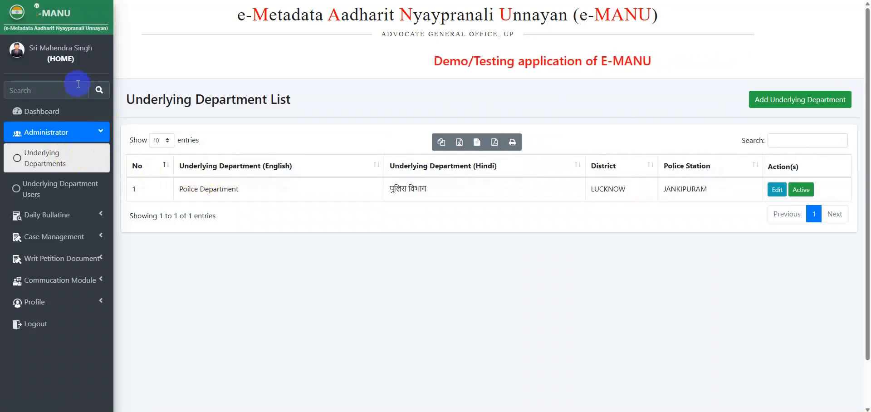
double_click(49, 58)
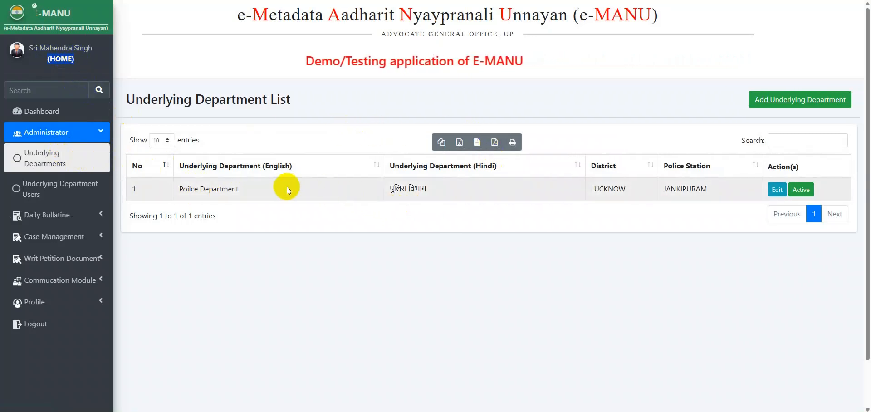
left_click(798, 105)
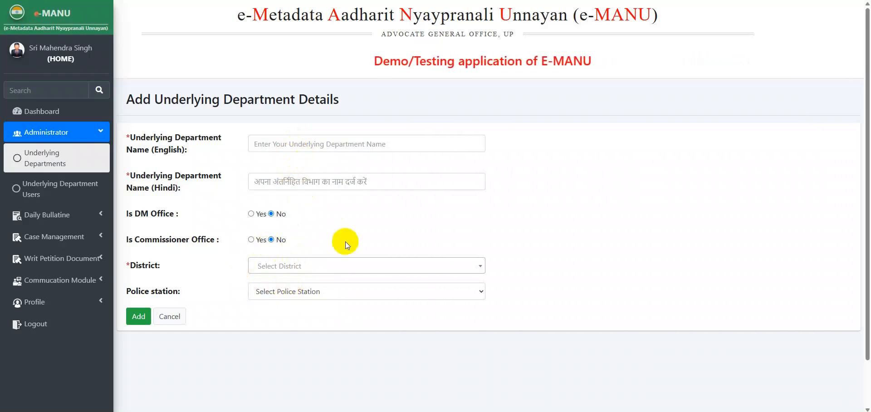
left_click(50, 158)
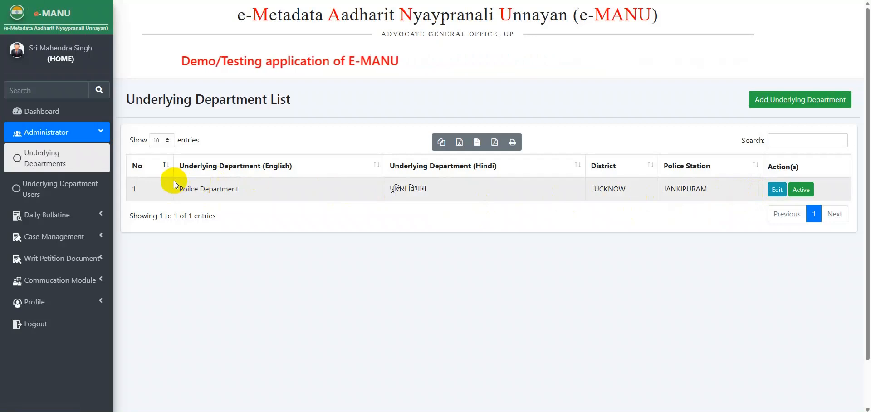
Step: Deactivate the Poilce Department and confirm the status change
left_click(800, 190)
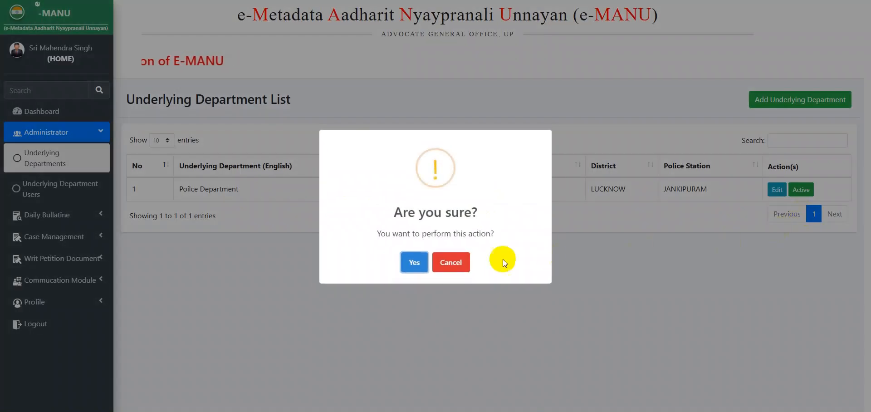
left_click(416, 263)
left_click(436, 250)
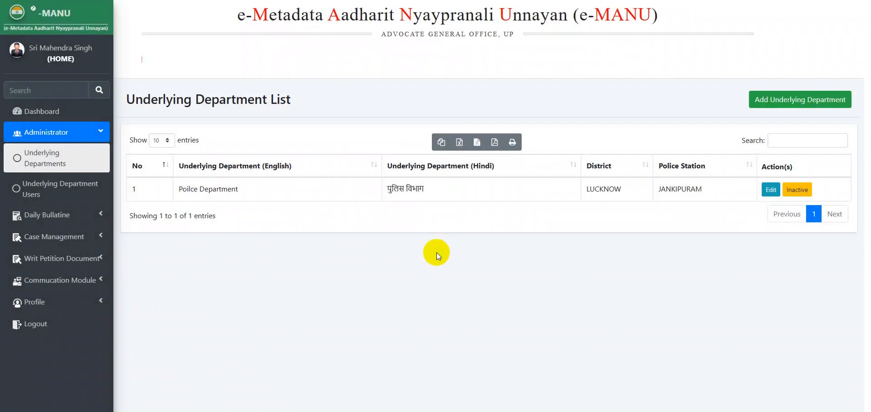
Step: Reactivate the Poilce Department, then go to the Underlying Department User List
left_click(799, 190)
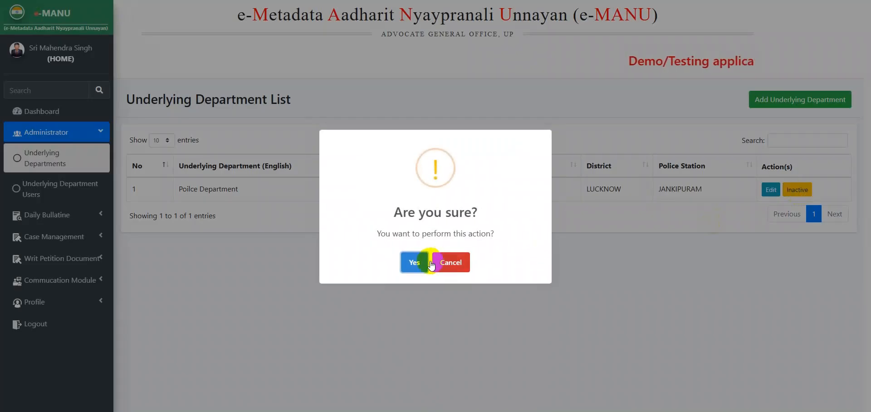
left_click(415, 263)
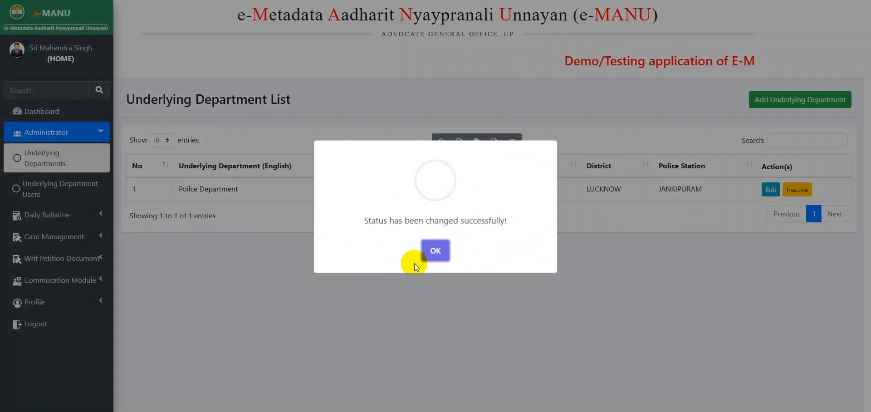
left_click(432, 249)
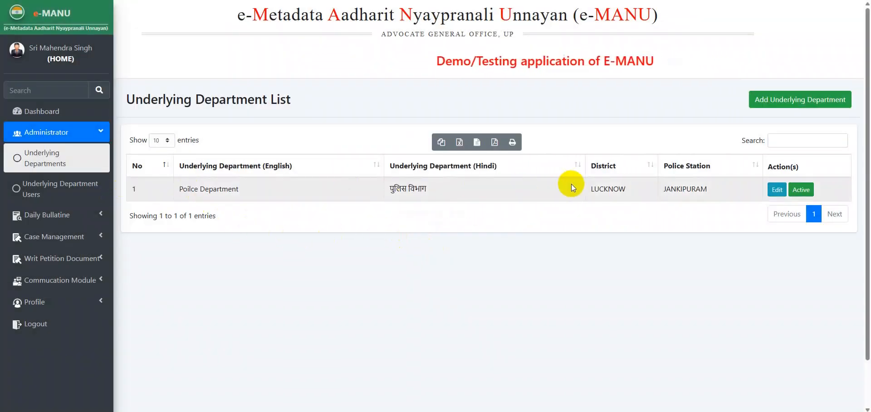
left_click(43, 195)
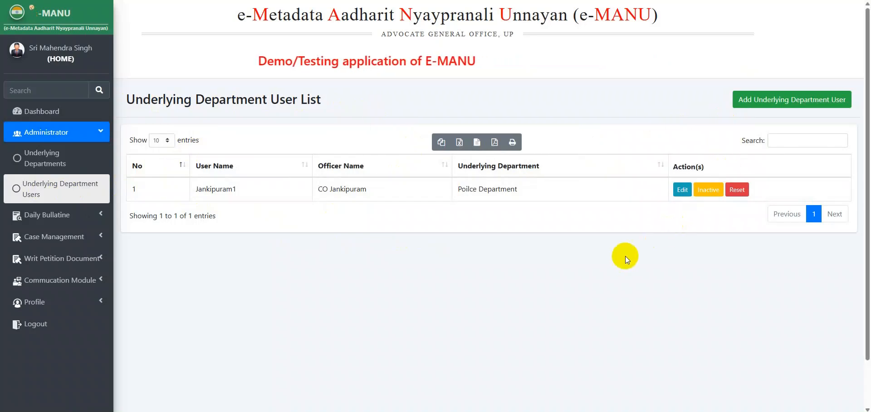
Step: Bring up the empty Add Underlying Department User Details form
left_click(62, 162)
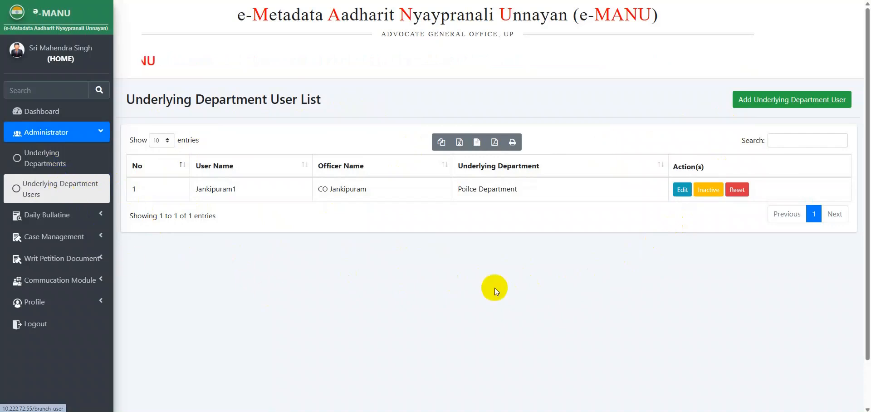
left_click(792, 104)
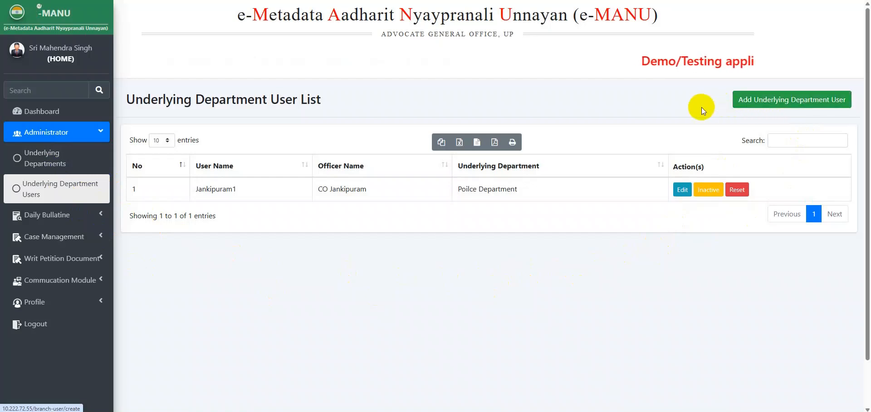
left_click(776, 107)
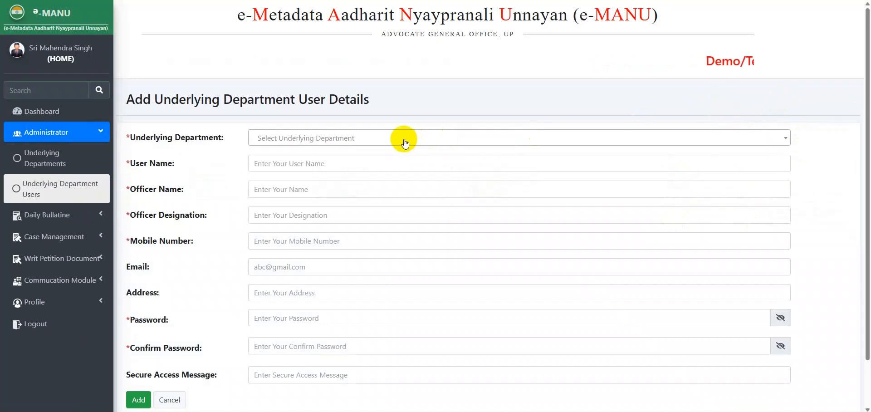
Step: Select Poilce Department in the new-user form, skim its empty fields, then abandon it unsaved
left_click(405, 144)
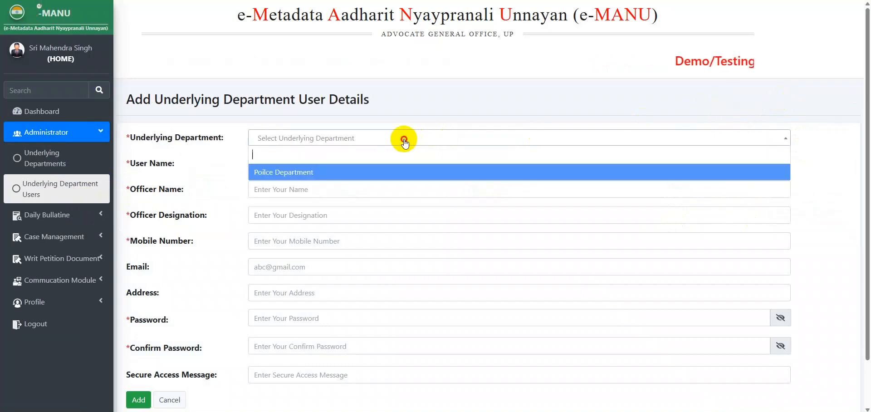
left_click(405, 173)
left_click(321, 166)
left_click(306, 185)
left_click(290, 217)
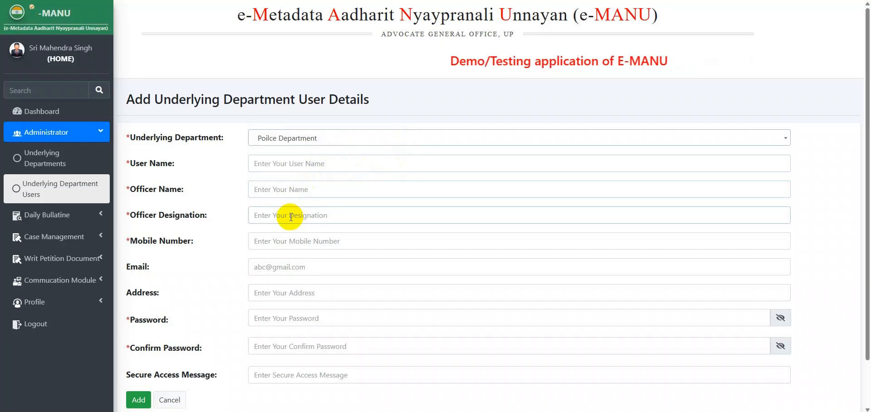
scroll(290, 217, "down", 1)
left_click(297, 271)
left_click(288, 295)
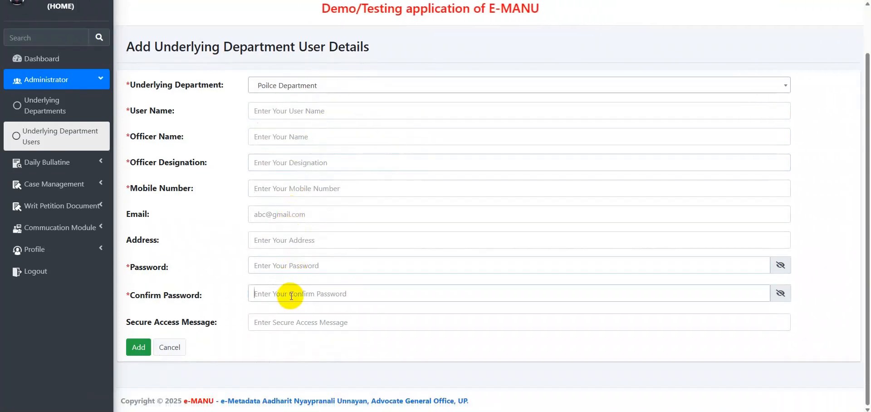
left_click(299, 322)
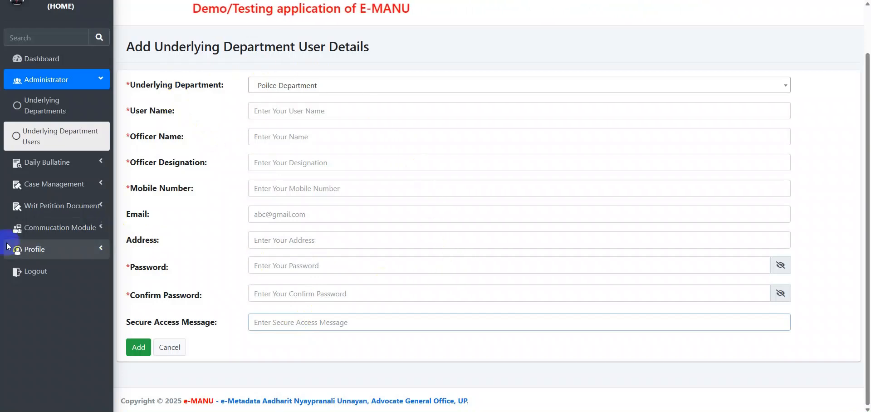
left_click(68, 135)
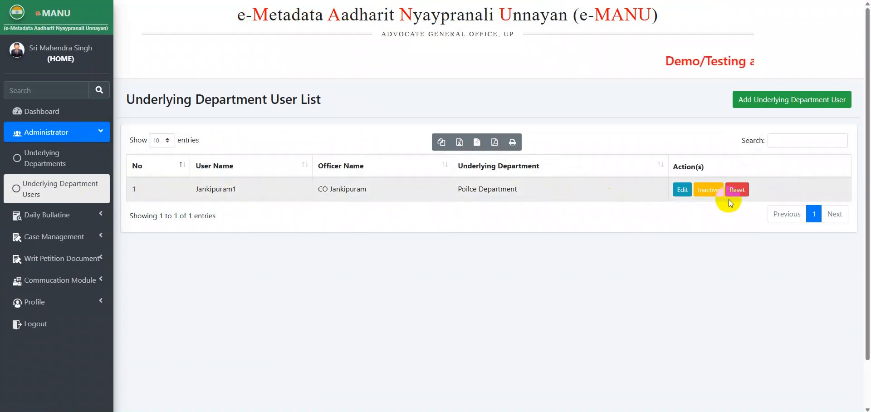
Step: Activate the Poilce Department user account and confirm the status change
left_click(707, 190)
left_click(414, 265)
left_click(433, 249)
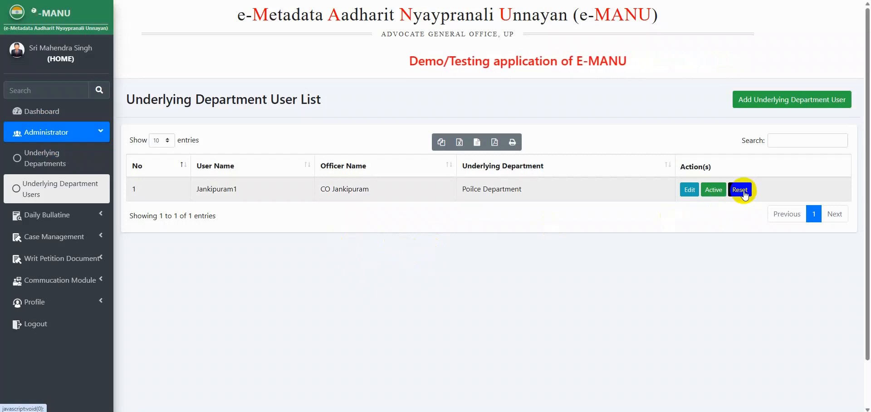
Step: Start a password reset for that user, then cancel it without setting a password
left_click(744, 191)
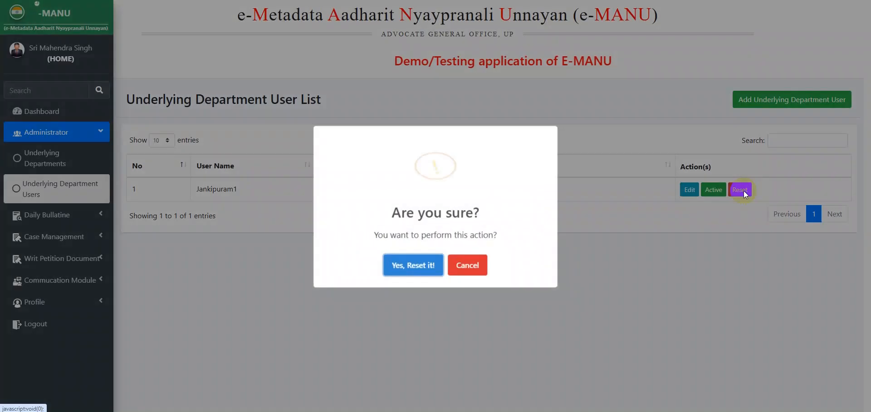
left_click(410, 263)
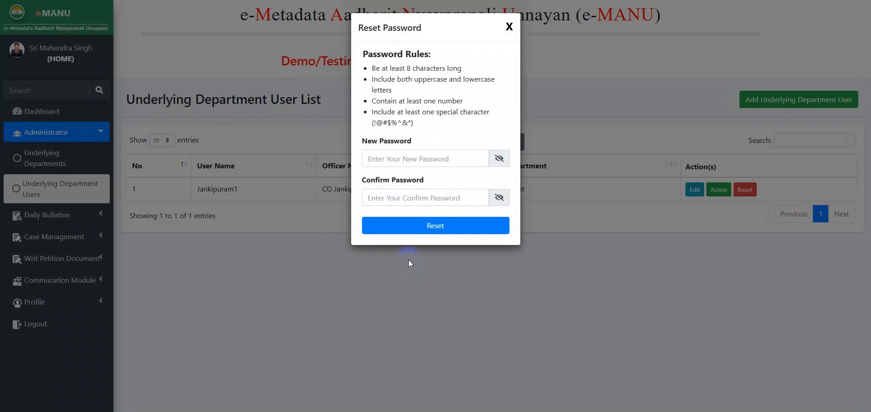
left_click(508, 28)
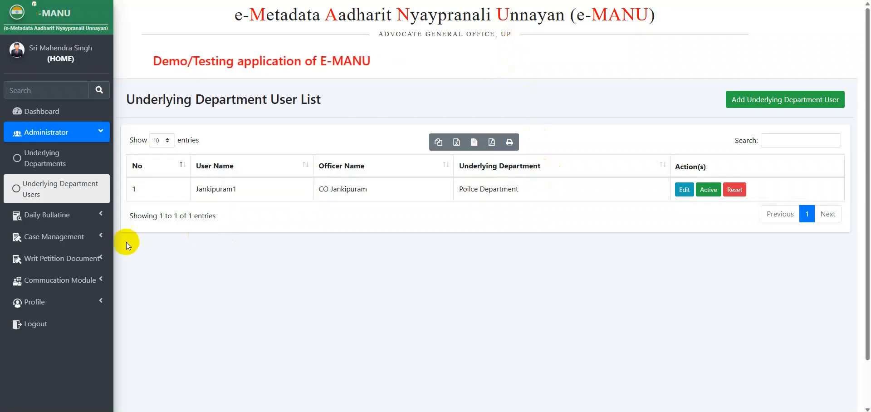
left_click(68, 133)
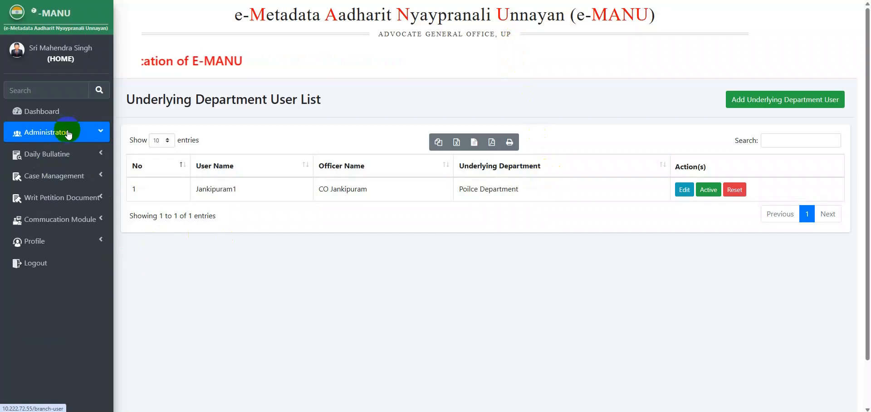
Step: Show the Daily Bullatine's Cases Listed Today page for the Lucknow bench
left_click(71, 156)
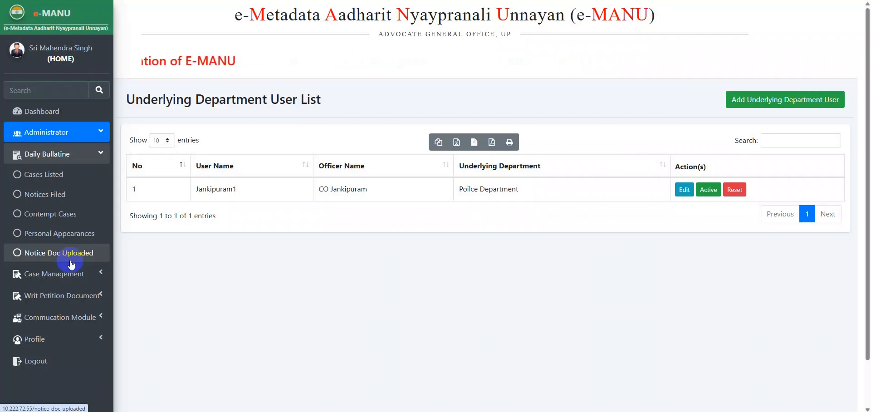
left_click(49, 180)
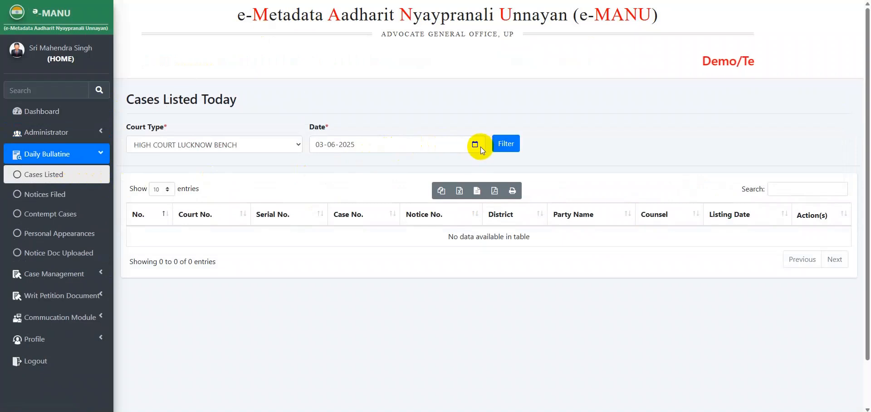
Step: Filter the cases listed to the date 27-05-2025
left_click(475, 144)
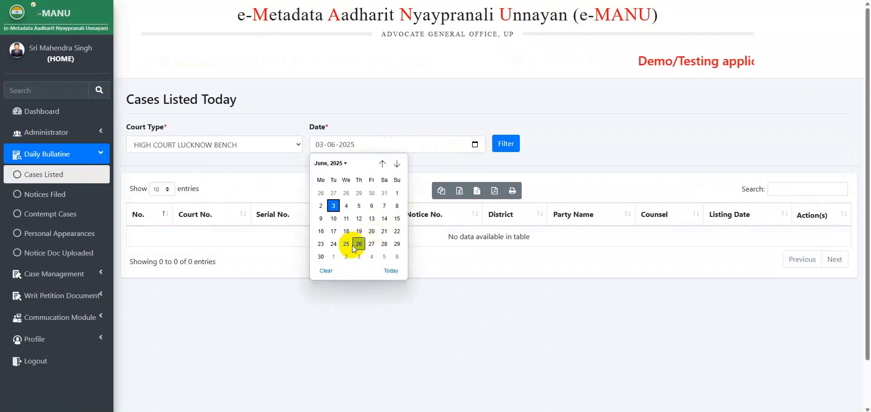
left_click(372, 244)
left_click(331, 144)
type("5")
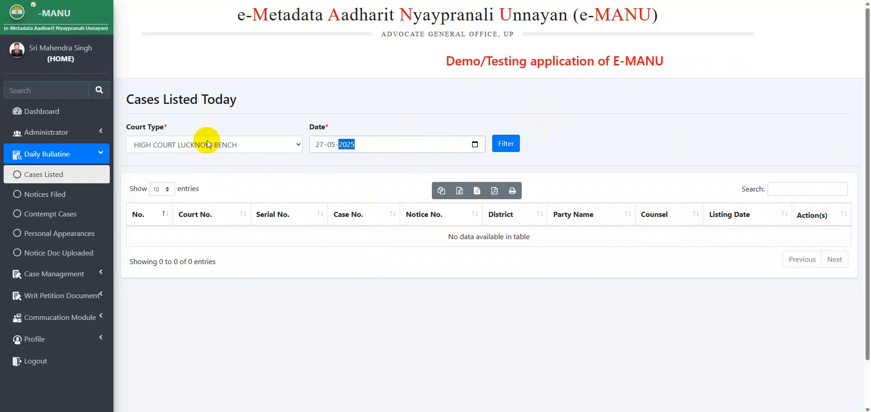
left_click(506, 144)
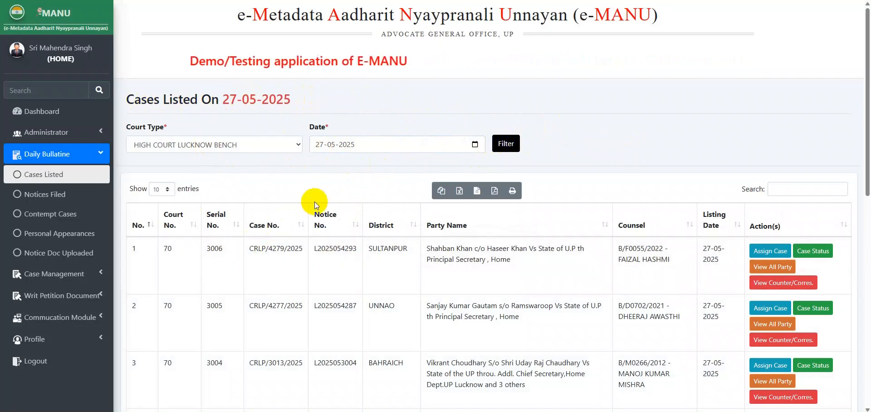
Step: Review the filtered cases table, then go to the Notices Filed page
scroll(314, 201, "down", 10)
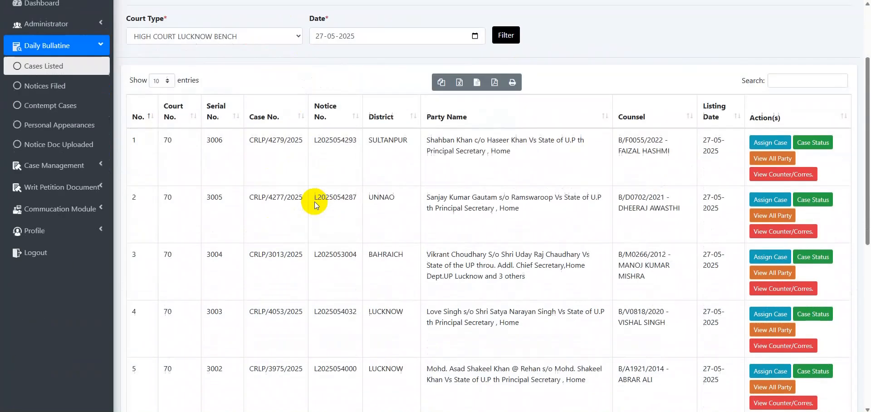
scroll(314, 202, "up", 10)
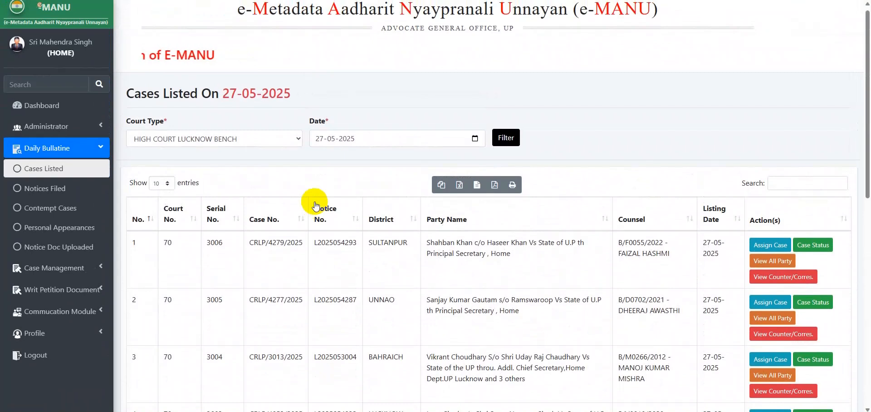
scroll(317, 205, "down", 5)
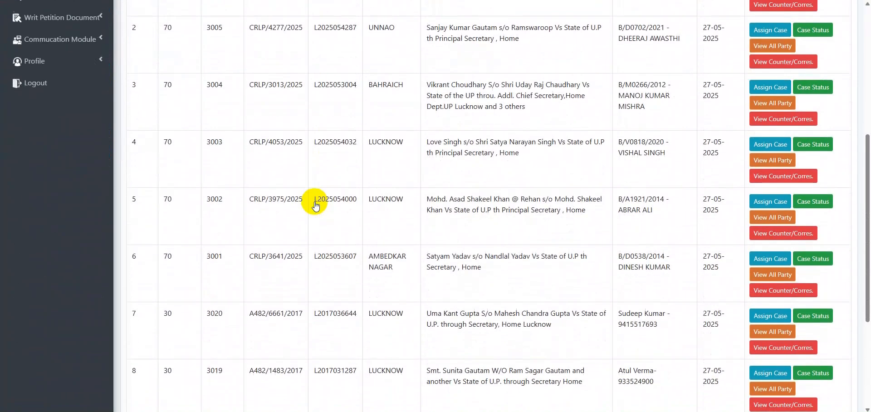
scroll(315, 202, "up", 5)
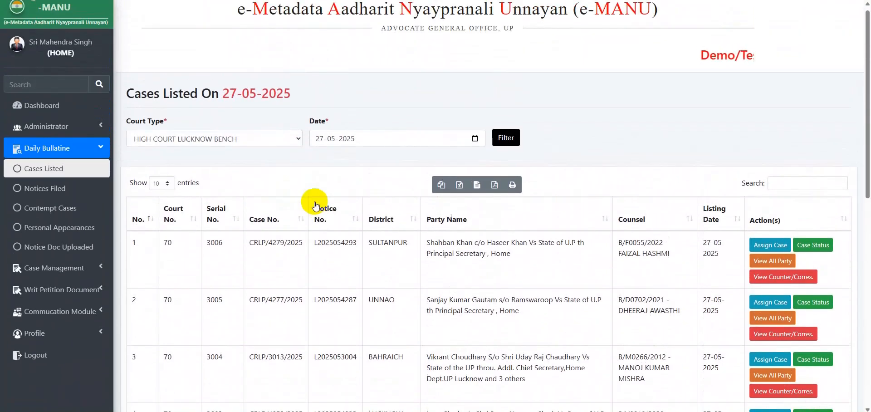
left_click(86, 195)
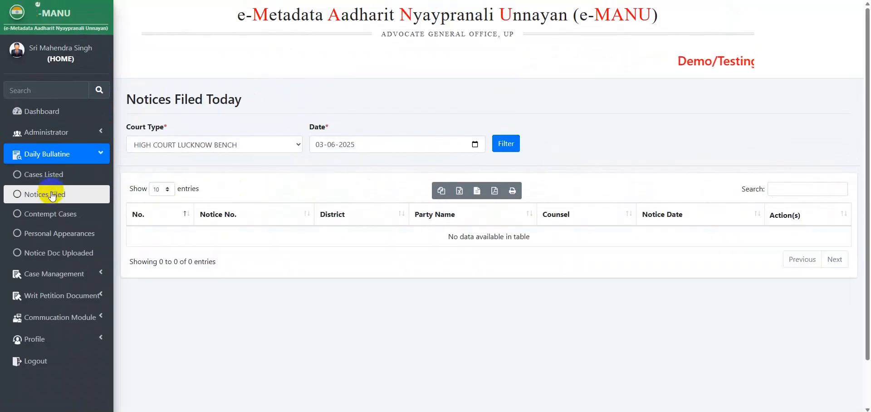
Step: Filter notices filed to 27-05-2025, select the notice's details, then go to Contempt Cases
left_click(474, 145)
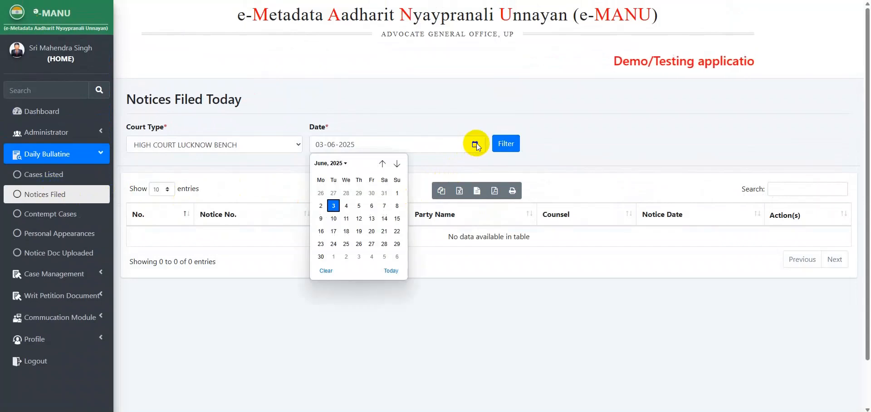
left_click(382, 164)
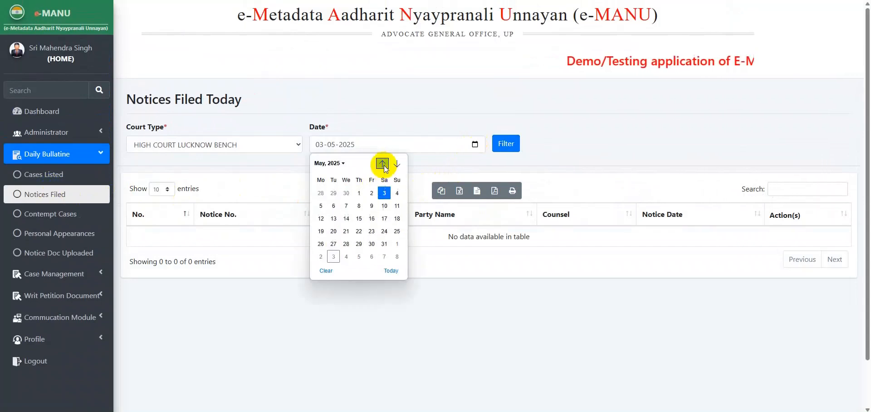
left_click(334, 245)
left_click(508, 145)
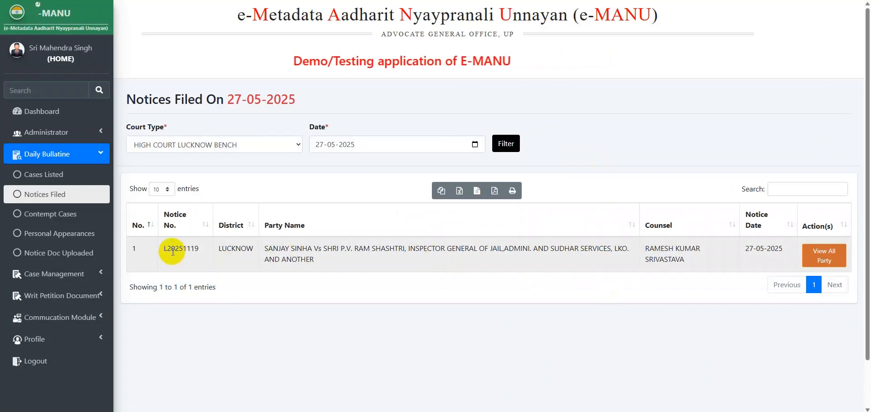
left_click_drag(161, 249, 723, 257)
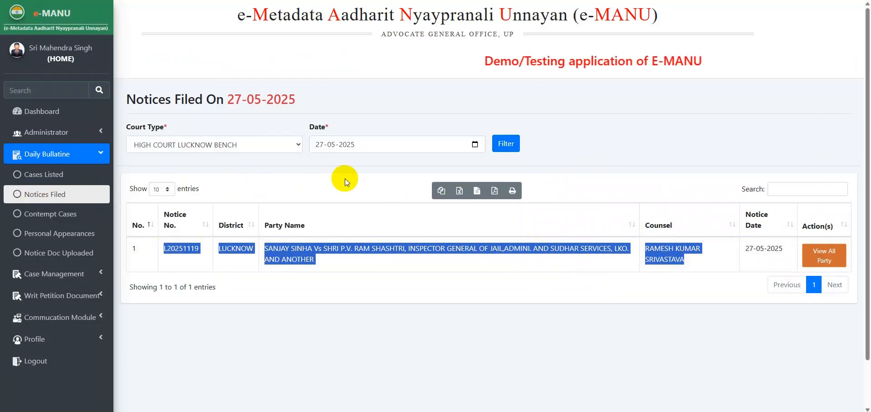
left_click(39, 217)
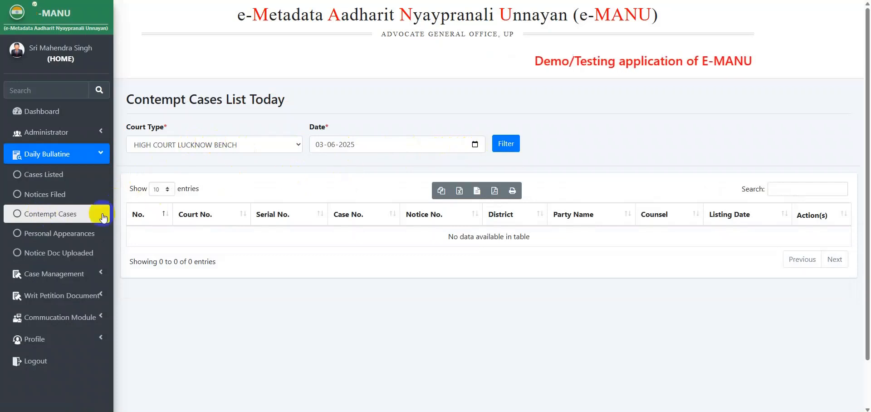
Step: Show the Personal Appearance List Today page for the Lucknow bench
left_click(54, 237)
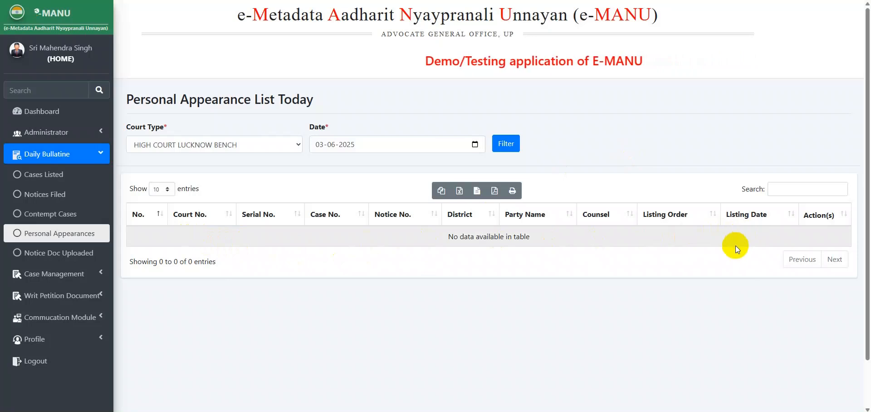
Step: Show the Notice Doc Uploaded page for 03-06-2025
left_click(58, 262)
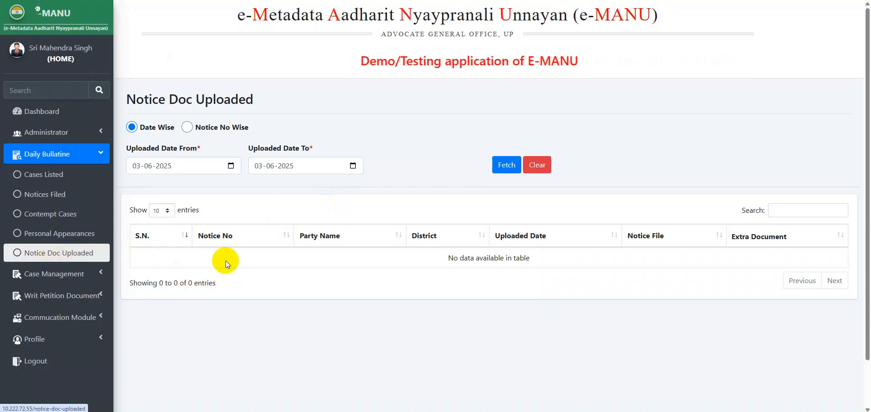
Step: Try a May upload range, from 01-05-2025 to 22-05-2025, and fetch notices
left_click(230, 165)
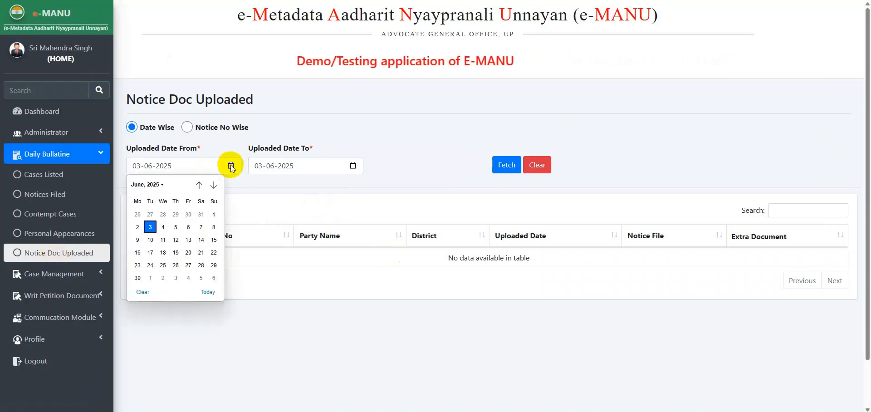
left_click(200, 184)
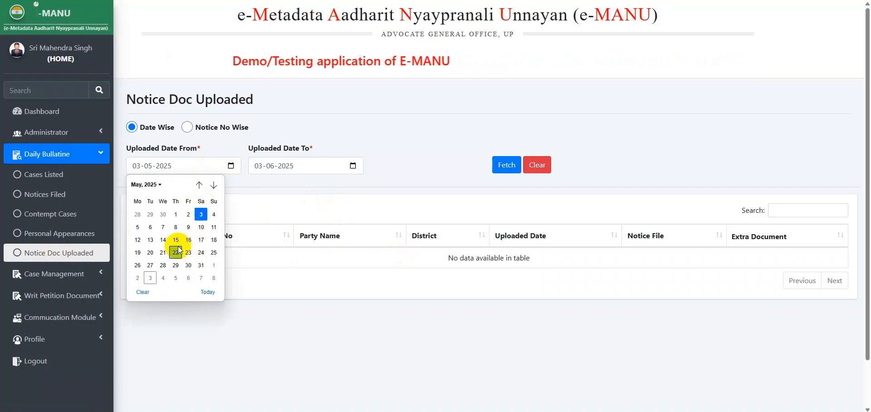
left_click(180, 219)
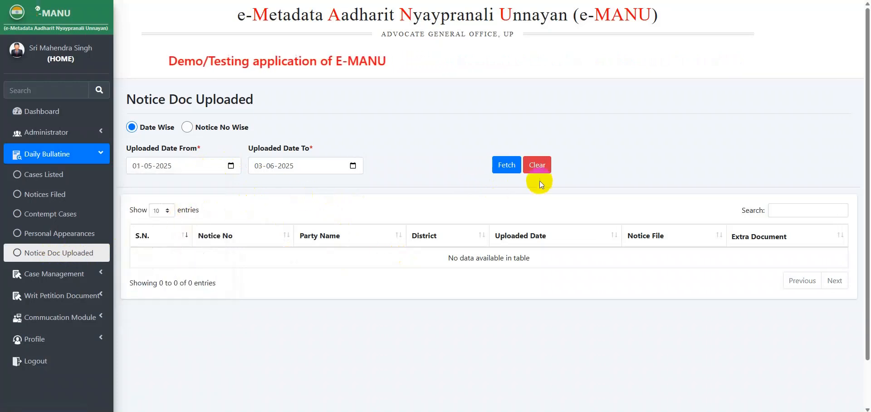
left_click(499, 168)
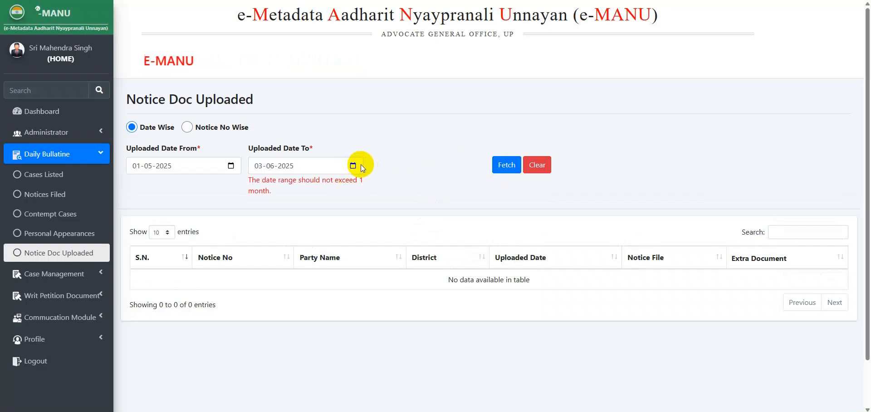
left_click(352, 166)
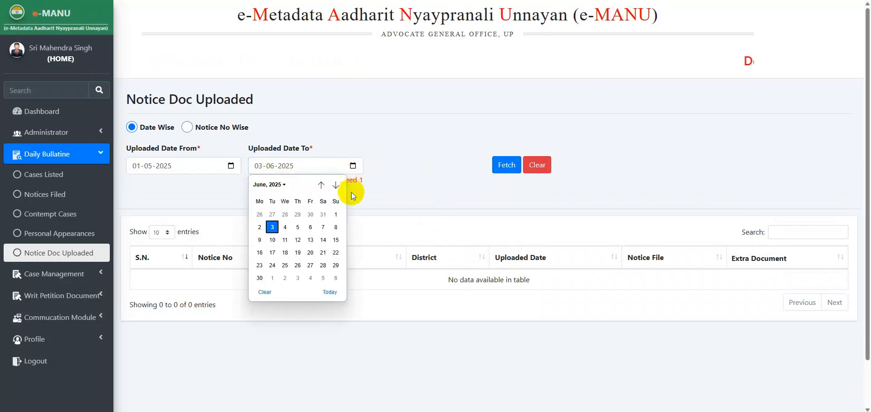
left_click(321, 185)
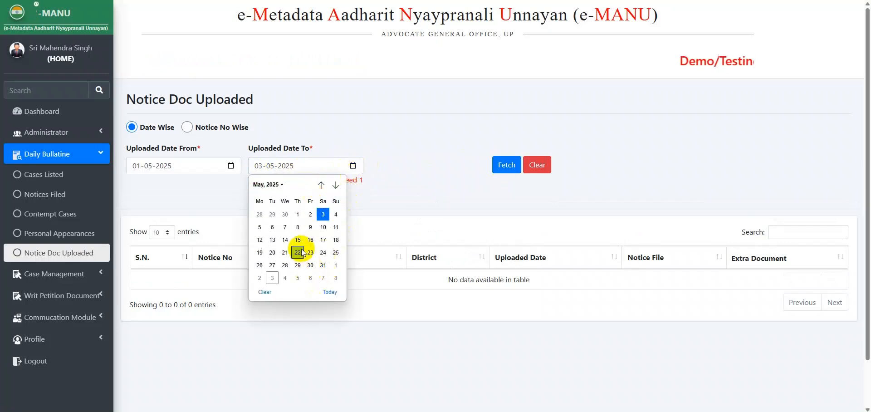
left_click(298, 252)
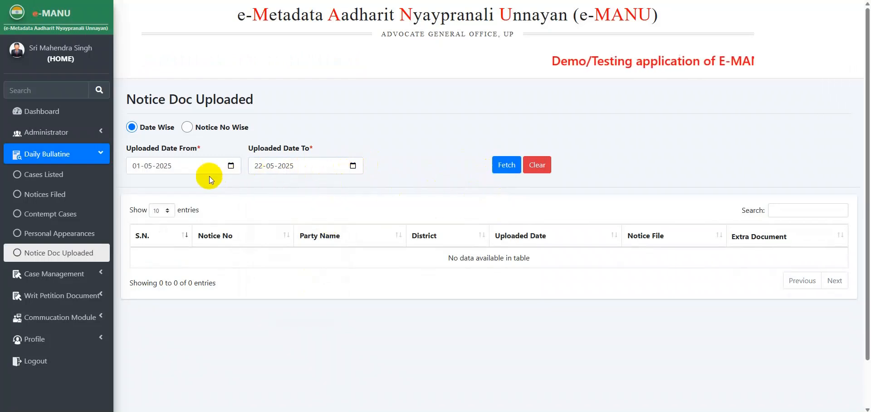
Step: Change the upload range to 02-04-2025 through 30-04-2025 and fetch the notice documents
left_click(232, 166)
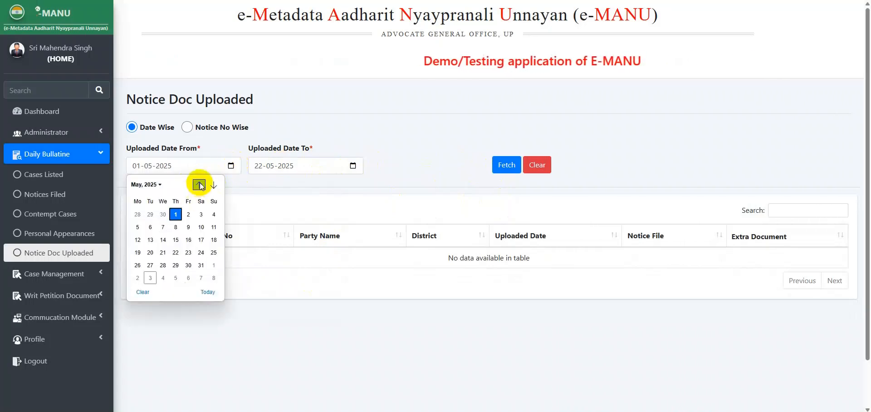
left_click(199, 185)
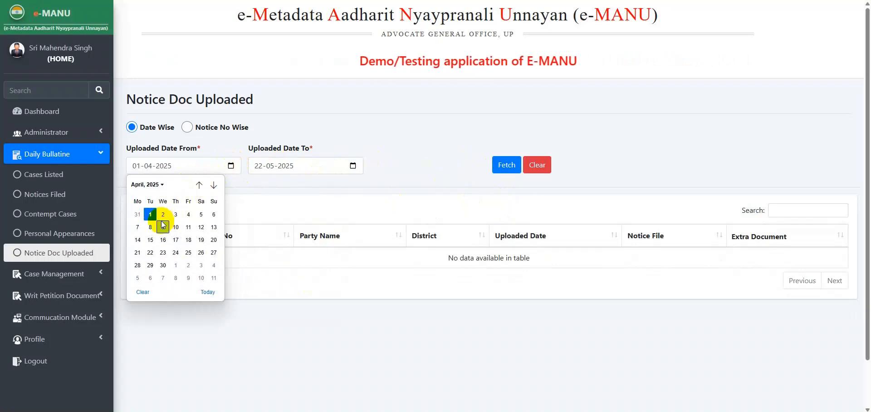
left_click(164, 214)
left_click(350, 168)
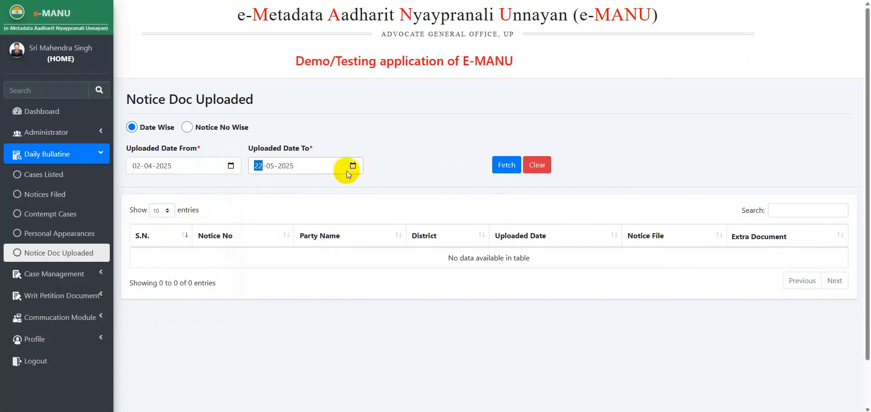
left_click(352, 166)
left_click(320, 185)
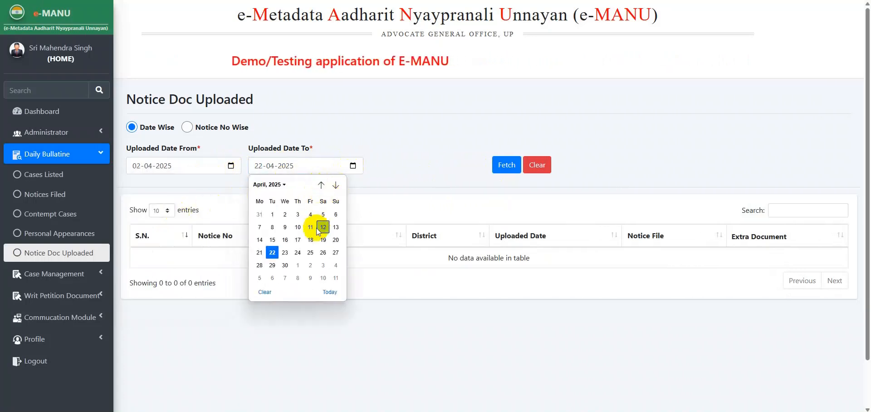
left_click(286, 265)
left_click(504, 165)
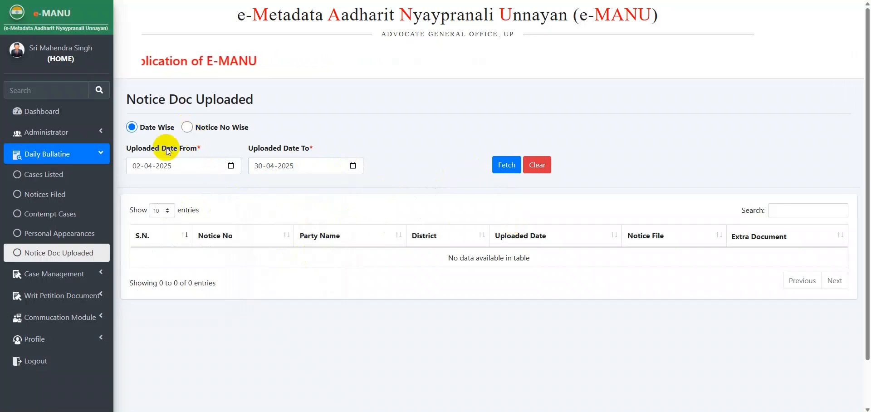
left_click(63, 203)
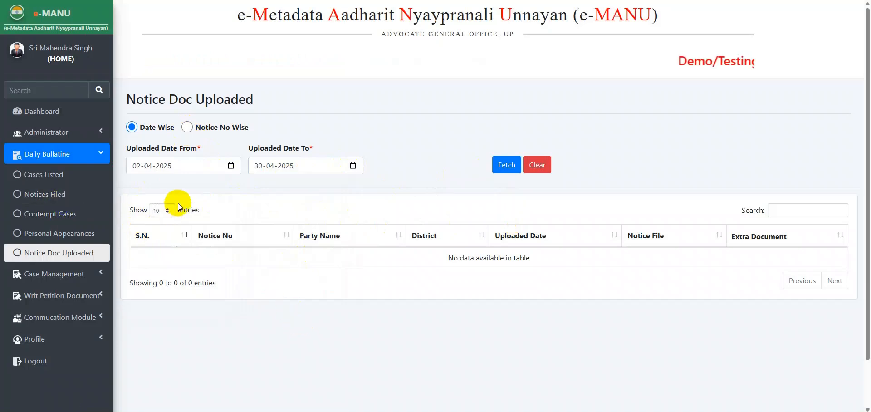
left_click(261, 197)
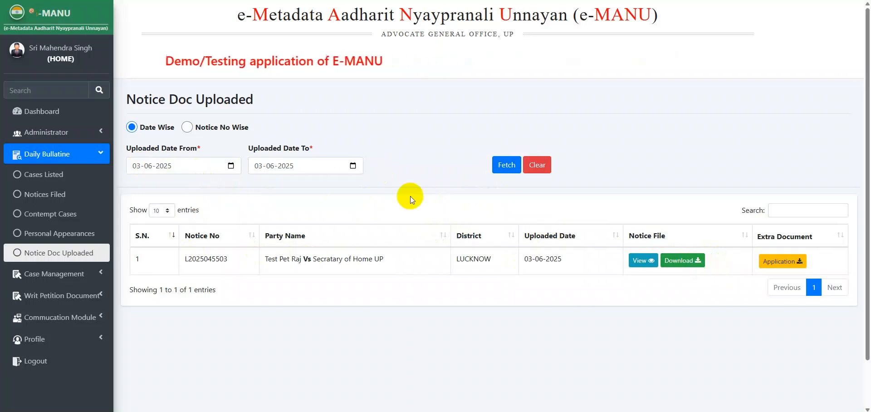
left_click(501, 171)
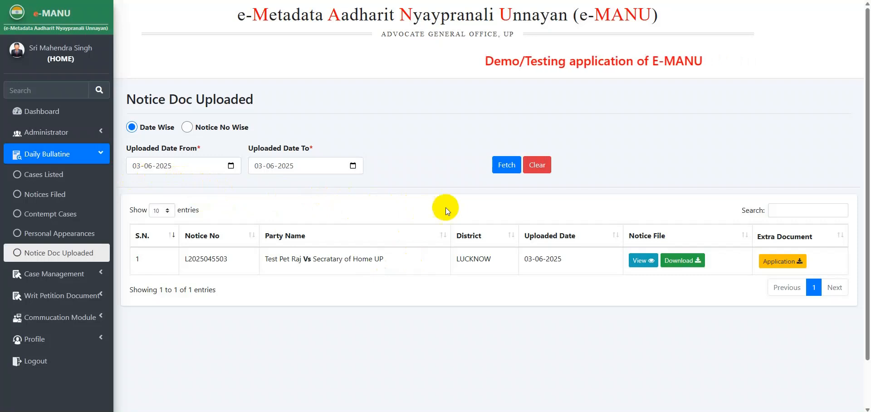
double_click(202, 259)
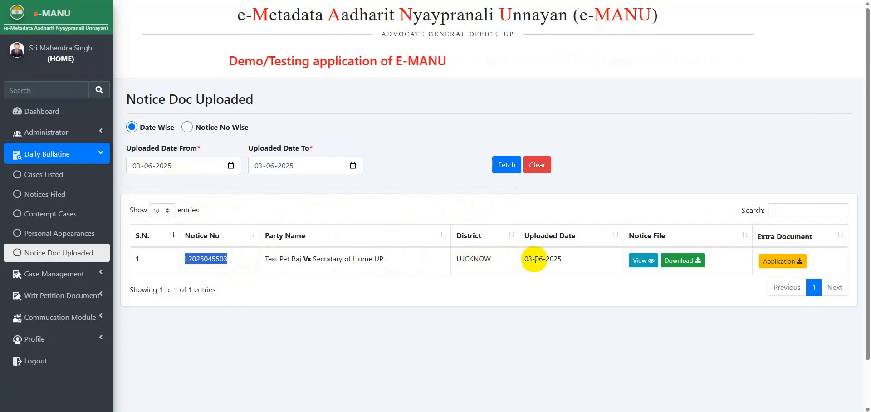
left_click(642, 262)
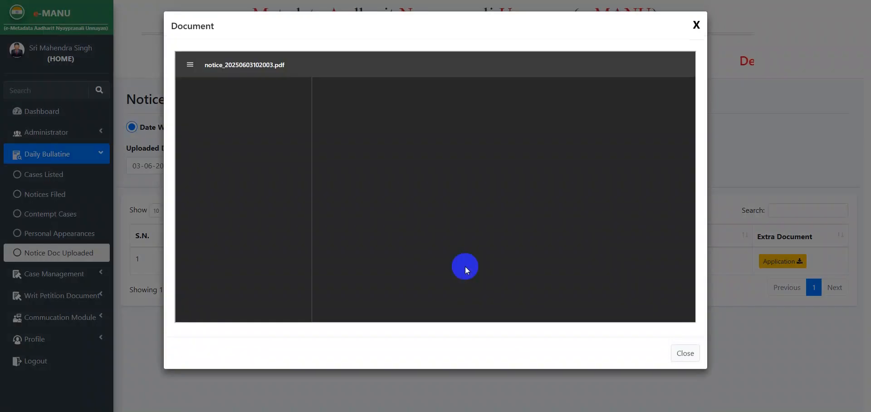
scroll(488, 224, "down", 5)
scroll(488, 225, "down", 5)
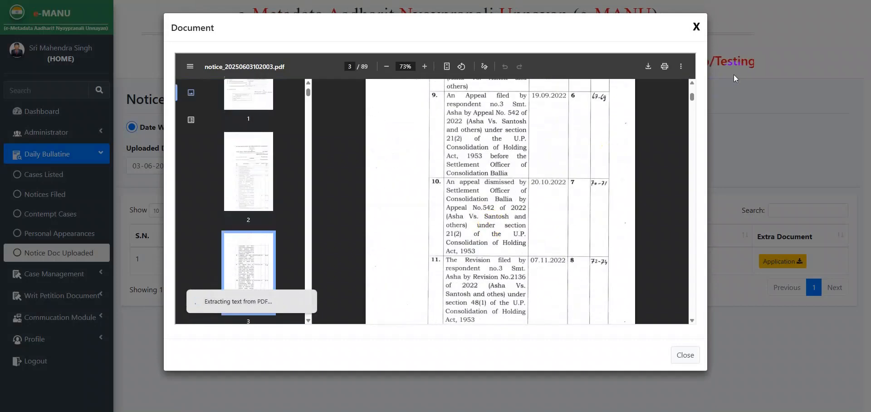
left_click(696, 28)
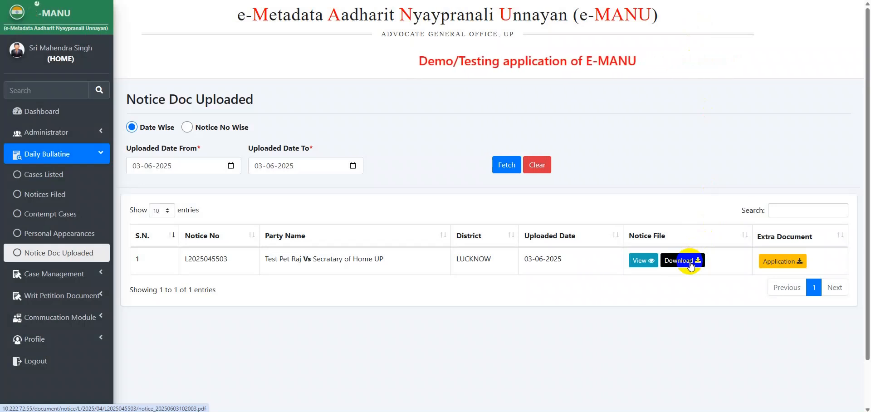
left_click(690, 261)
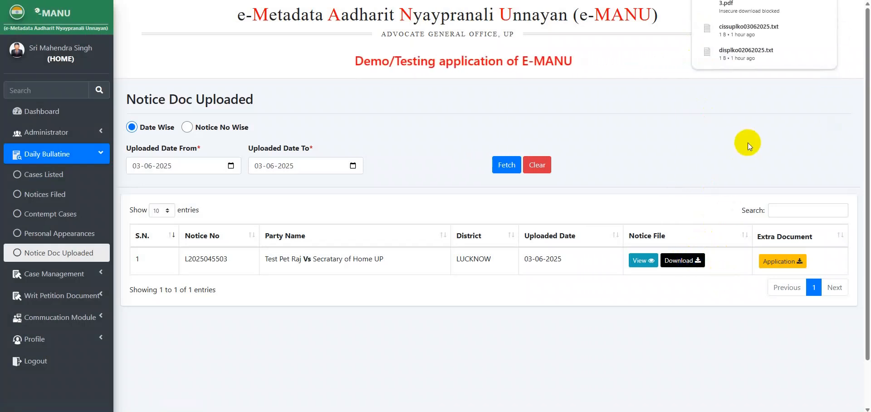
left_click(790, 266)
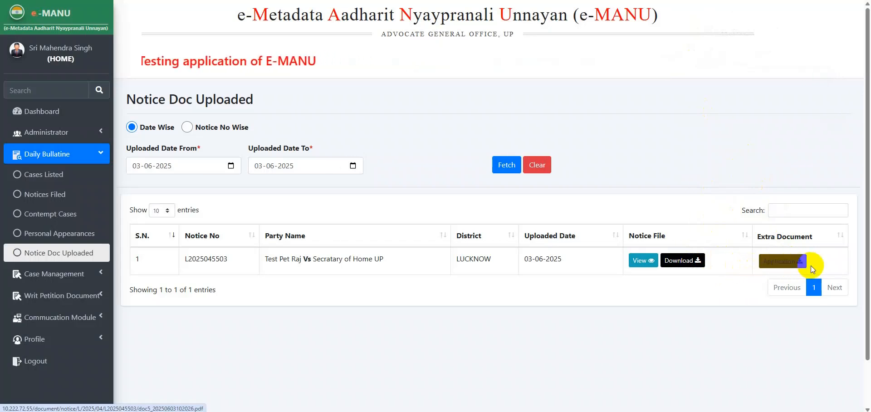
left_click(784, 262)
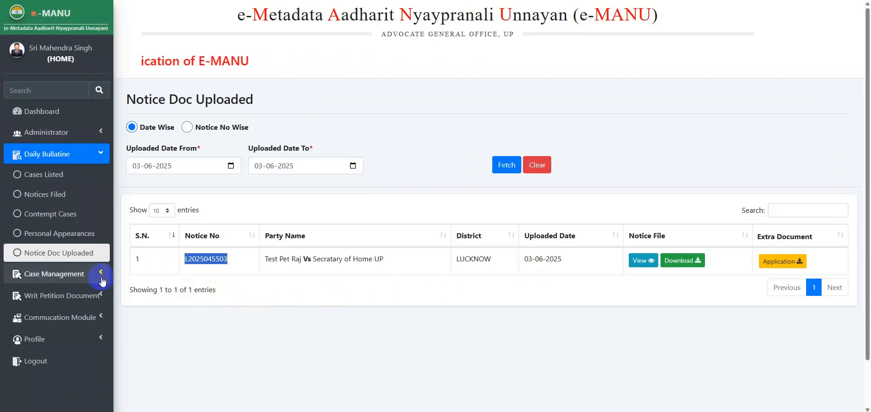
Step: Collapse Daily Bulletin and go to Case Management's Case Entry form
left_click(65, 156)
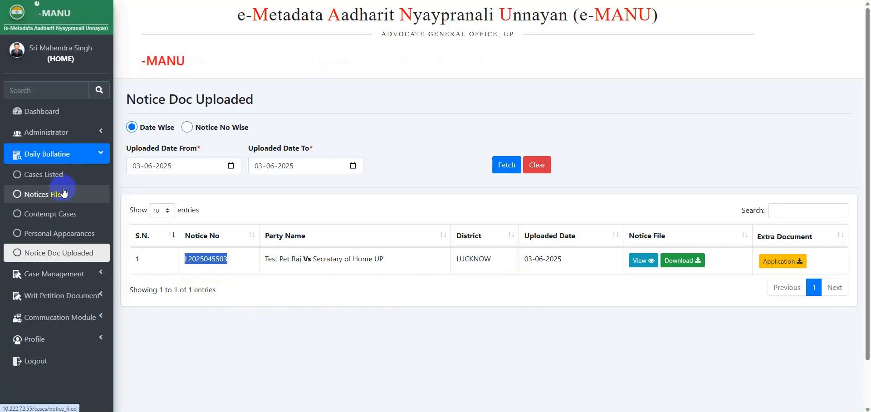
left_click(76, 160)
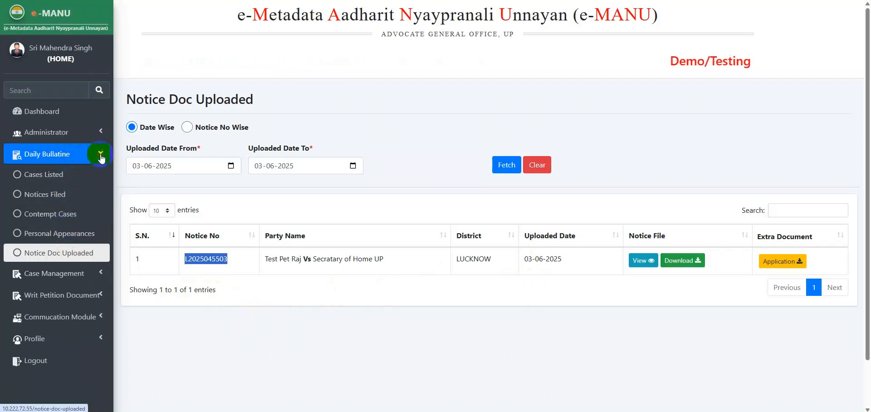
left_click(68, 175)
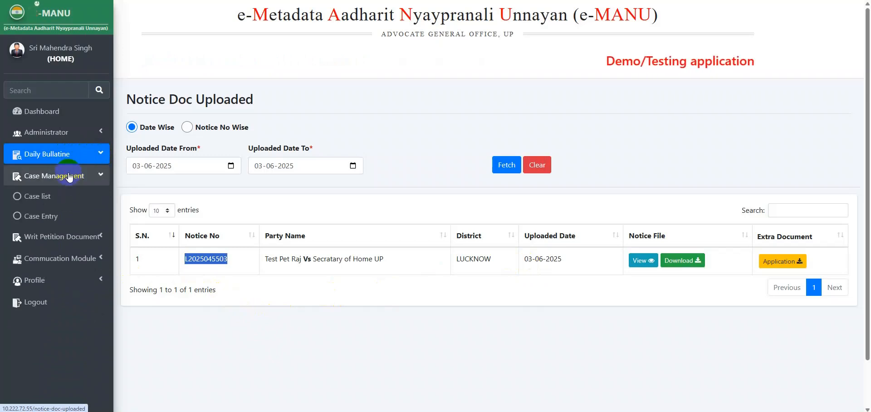
left_click(51, 221)
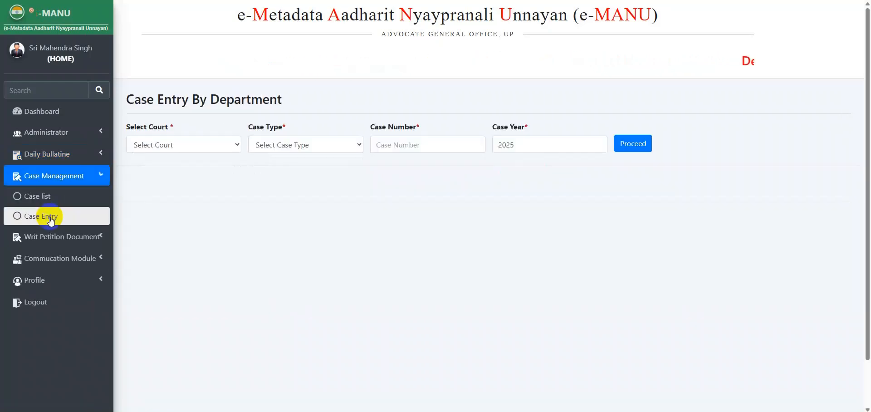
Step: Look up WRIA - WRIT - A case 458 at HIGH COURT LUCKNOW BENCH
left_click(190, 148)
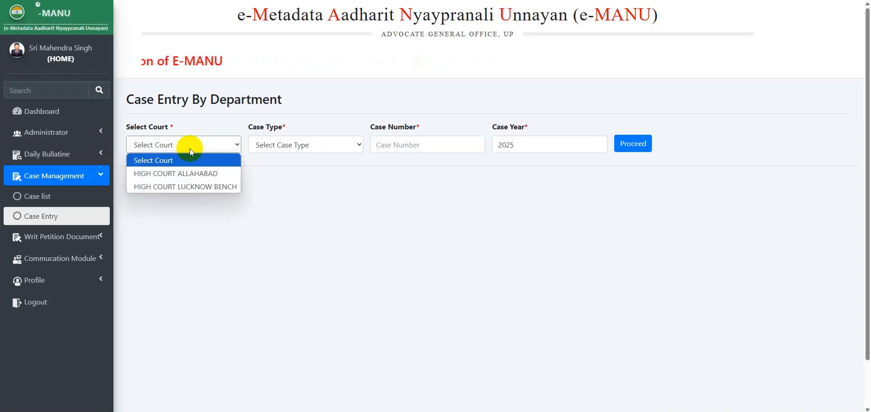
left_click(203, 183)
left_click(300, 147)
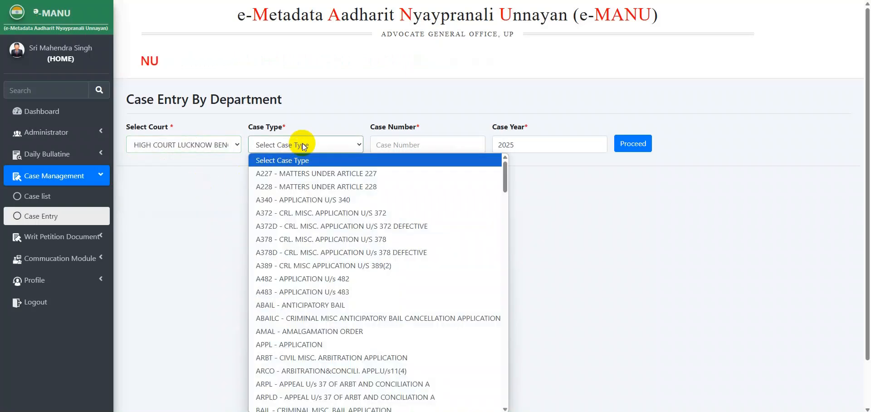
type("wr")
key("Tab")
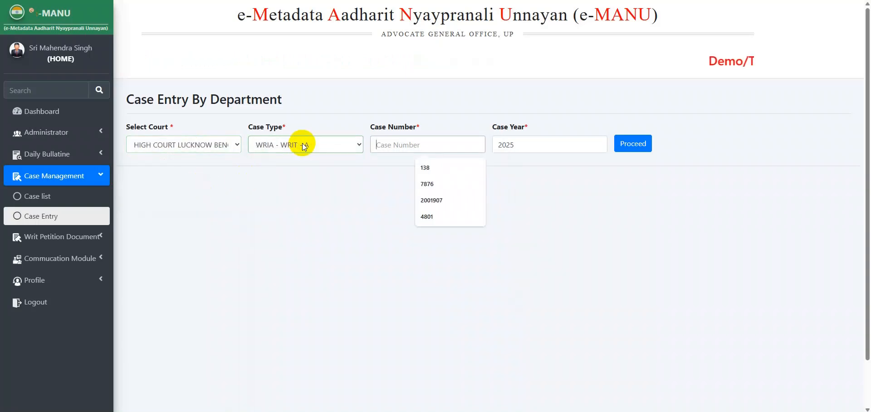
type("458")
key("Tab")
key("Tab")
key("Return")
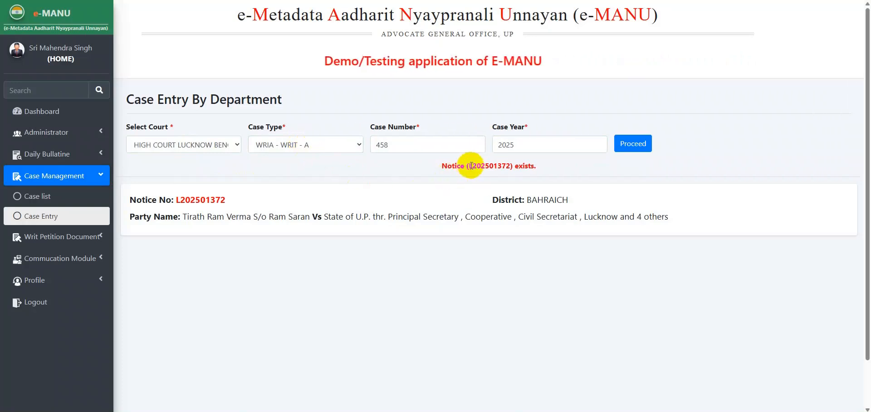
Step: Change the case number to 45, then 145, and look up each
left_click_drag(467, 166, 512, 166)
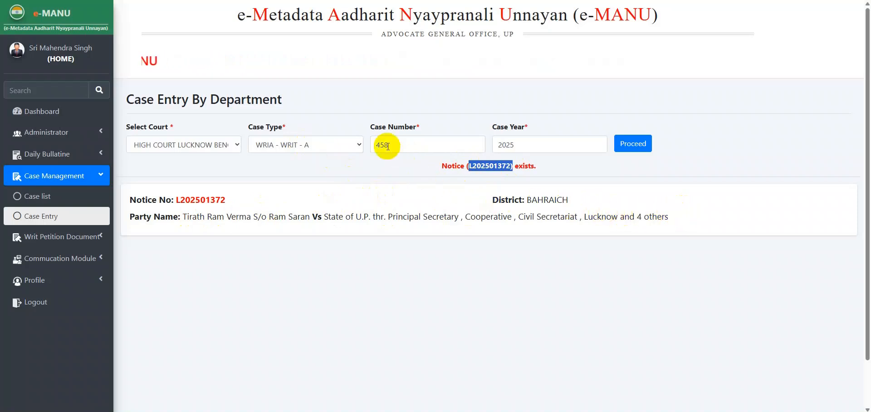
key("BackSpace")
left_click(633, 143)
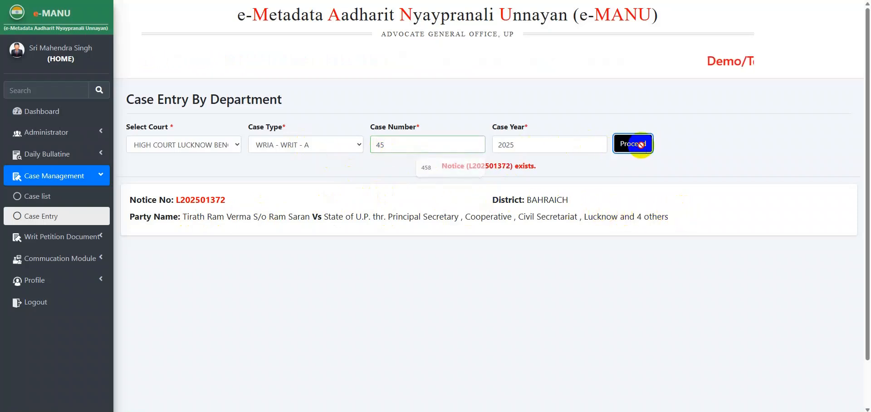
type("1")
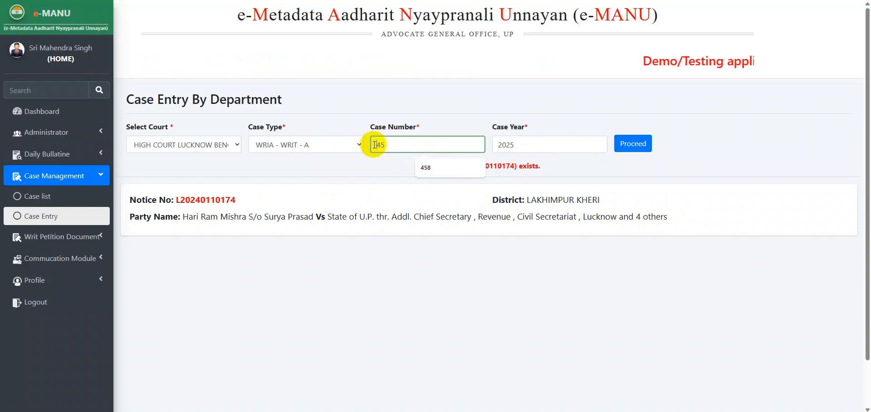
left_click(639, 144)
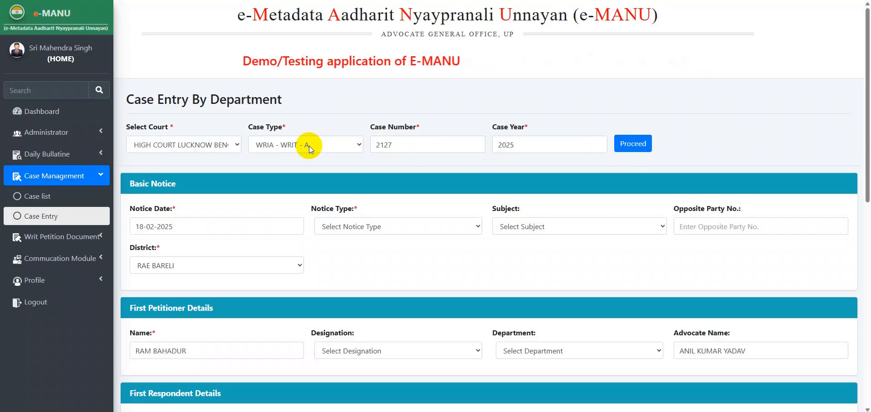
Step: Review the filled WRIA 2127/2025 case entry form and bring up the notice type list
scroll(313, 158, "down", 1)
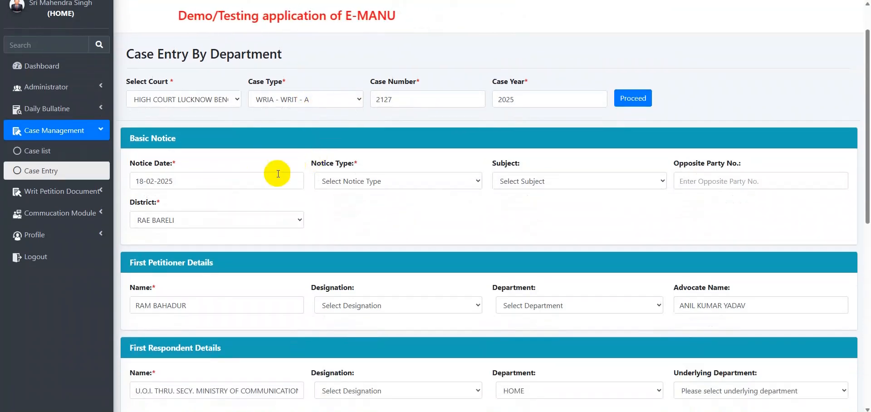
left_click_drag(403, 103, 373, 101)
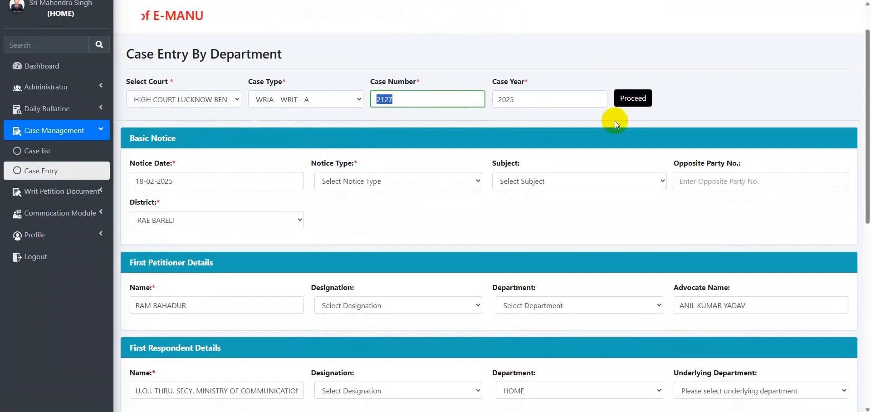
scroll(600, 186, "down", 1)
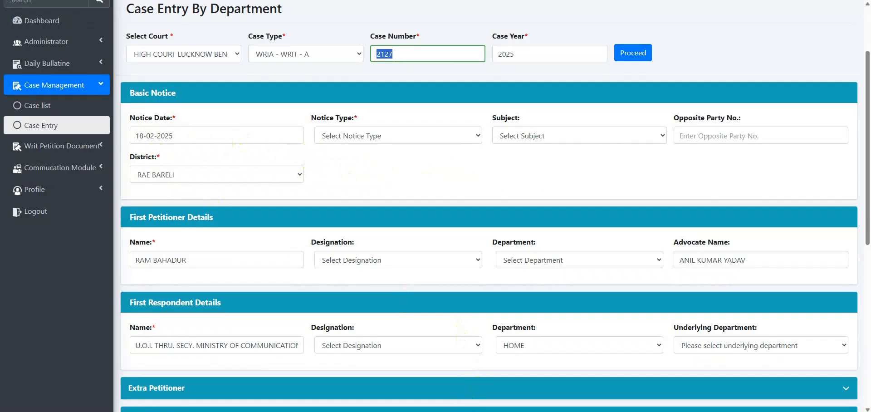
scroll(459, 286, "up", 1)
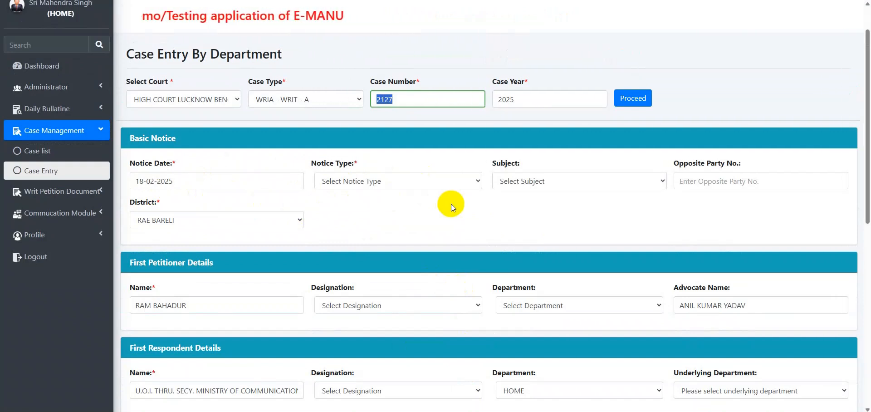
scroll(450, 203, "down", 2)
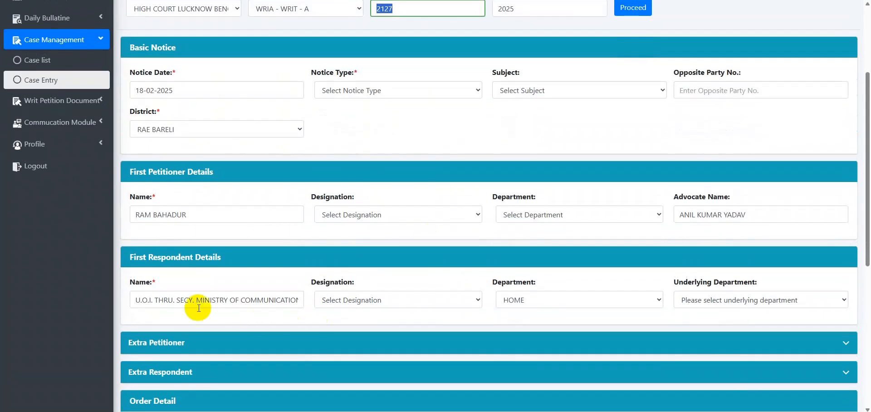
scroll(165, 294, "up", 1)
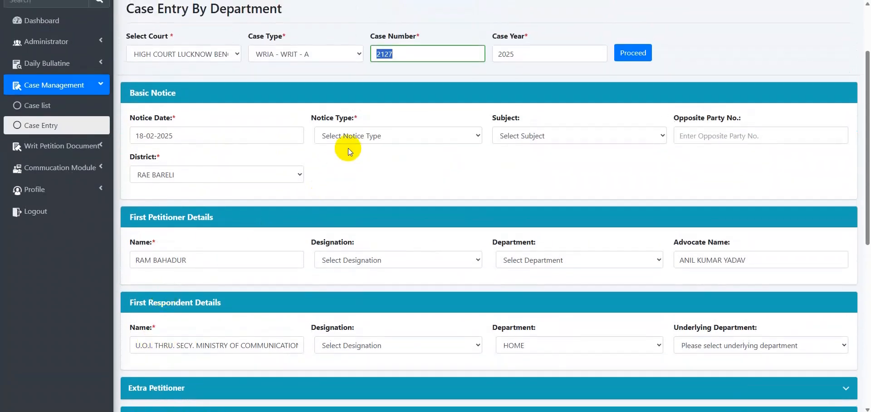
left_click(375, 144)
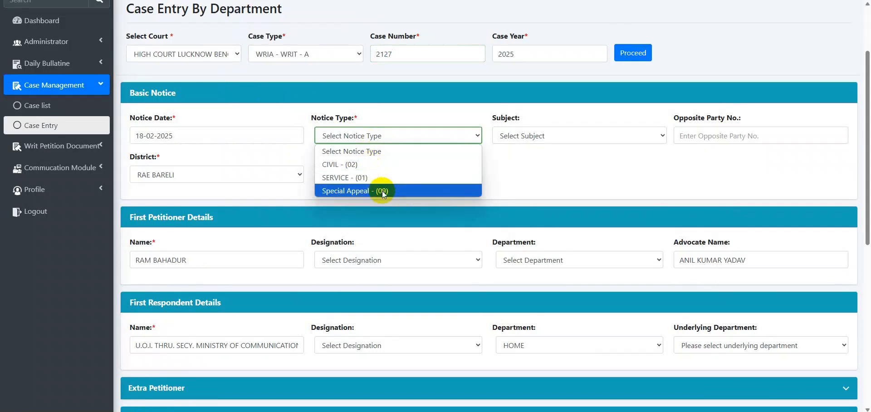
Step: Set the notice type to CIVIL - (02) and the subject to Admission
left_click(522, 167)
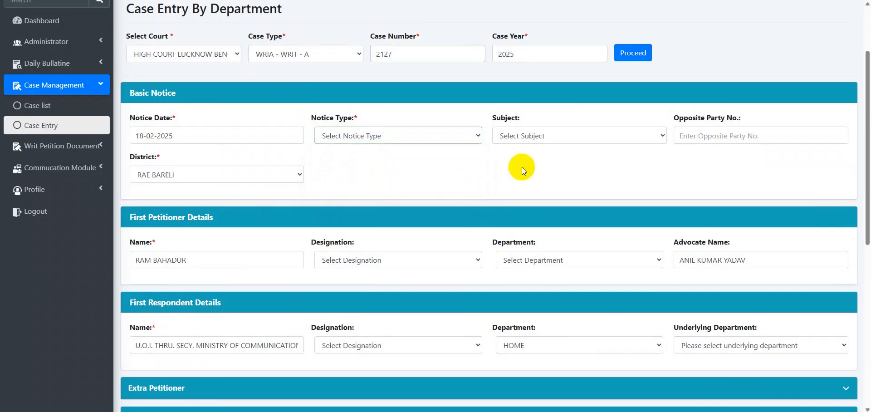
left_click(352, 137)
left_click(354, 165)
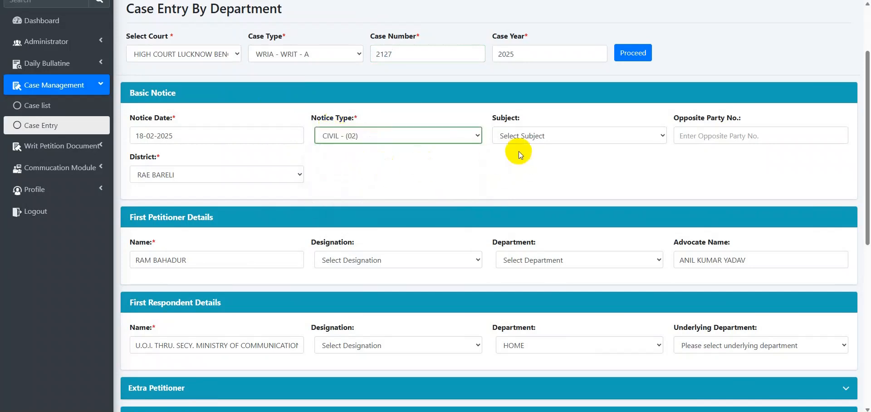
left_click(543, 135)
left_click(556, 178)
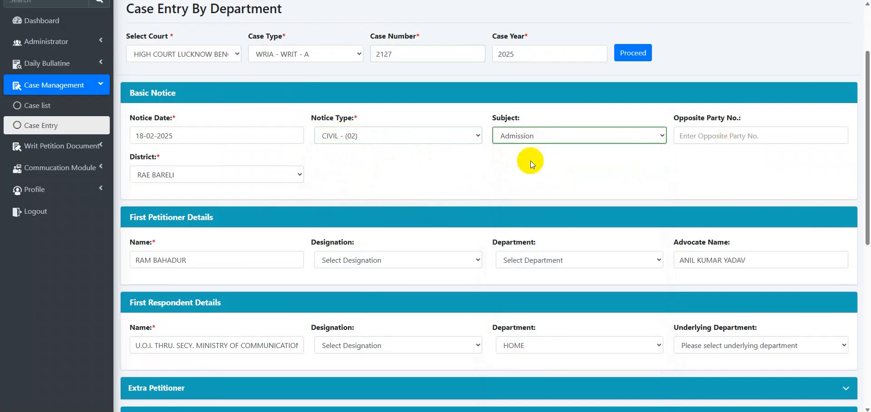
Step: Enter main prayer detail 'Testing purpose' and submit the notice
scroll(451, 275, "down", 7)
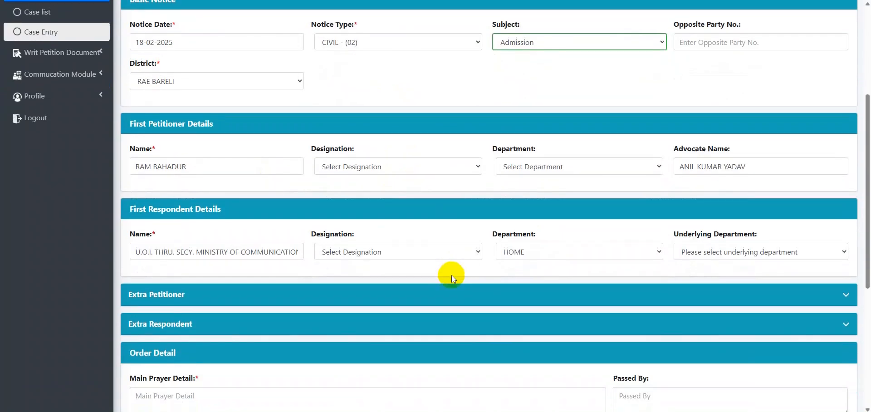
left_click(183, 174)
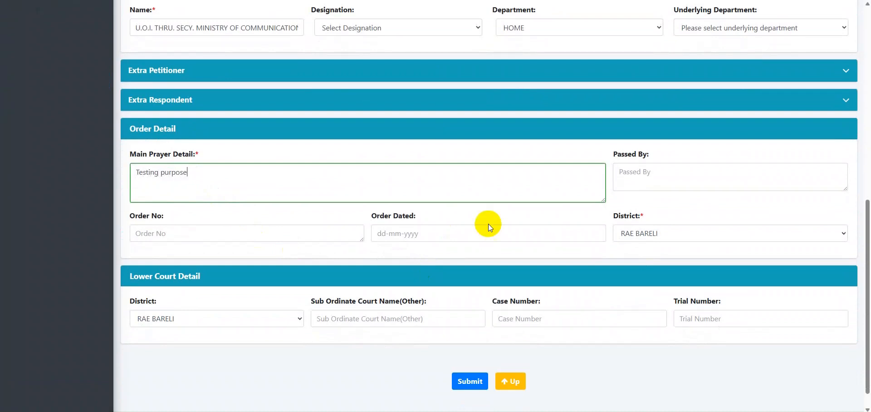
key("Tab")
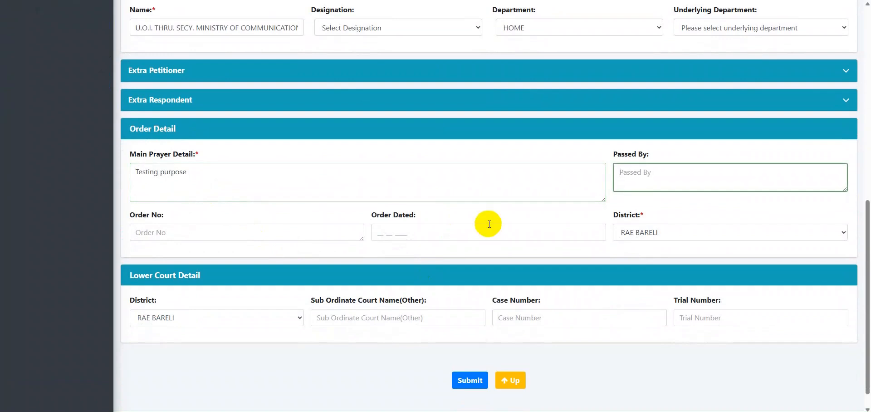
left_click(470, 387)
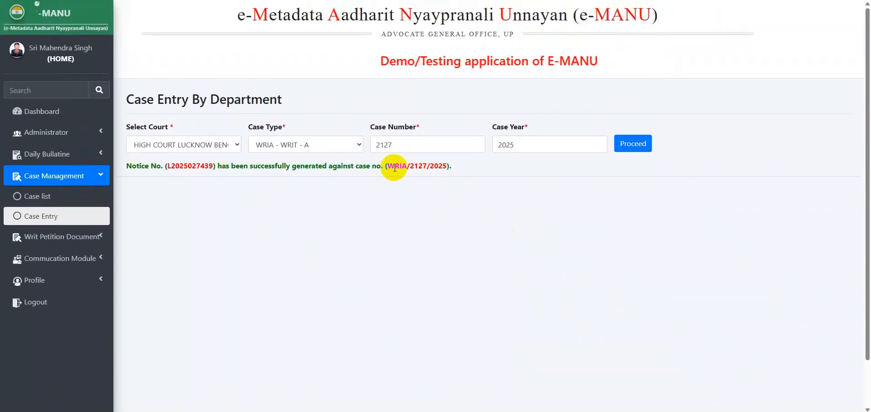
left_click_drag(387, 166, 398, 165)
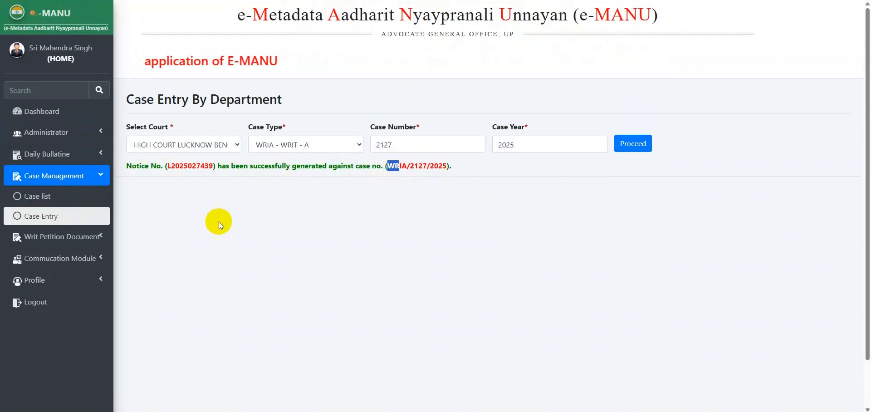
left_click(43, 200)
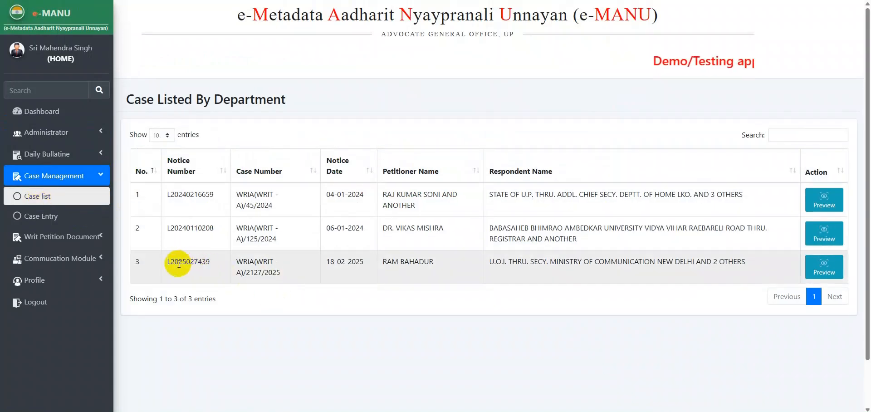
left_click_drag(250, 273, 276, 272)
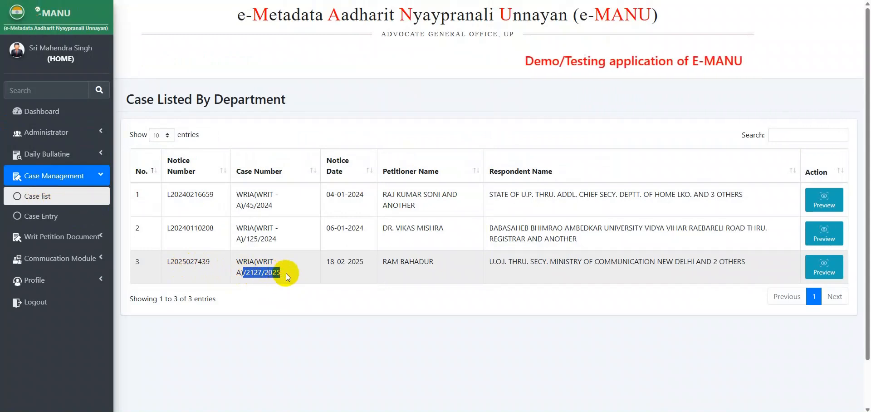
double_click(181, 262)
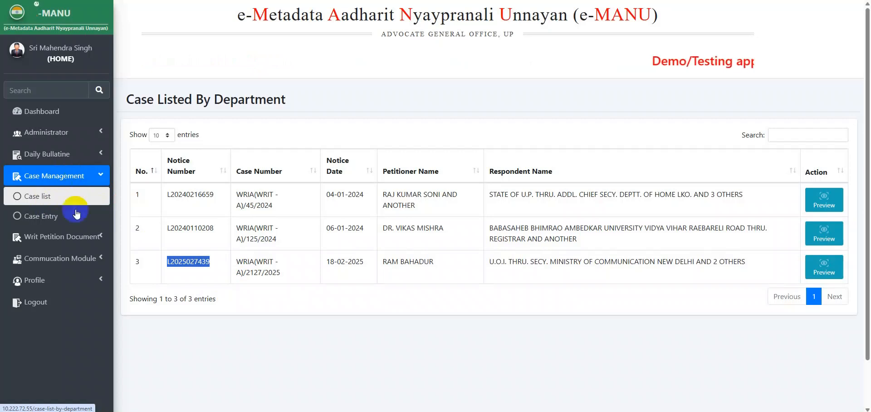
left_click(65, 241)
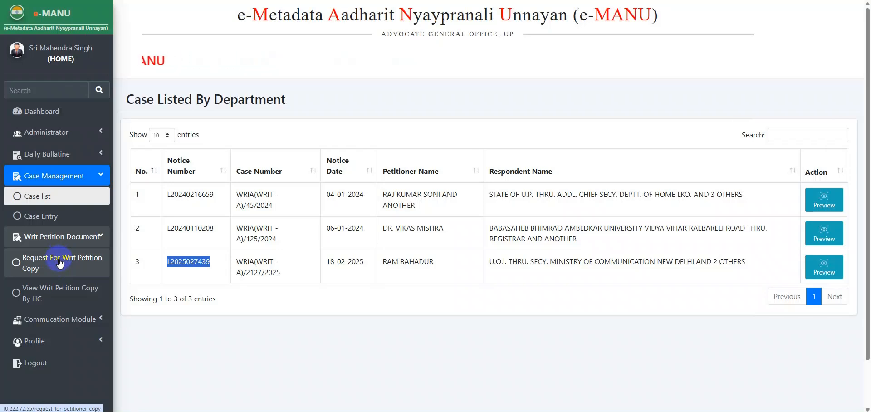
left_click(59, 262)
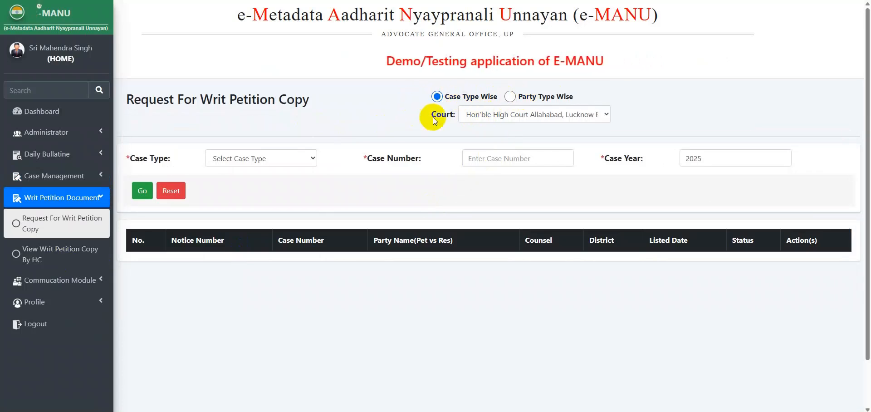
Step: Search writ petition copies Party Type Wise using the suggested party name, then scroll the results
left_click(510, 97)
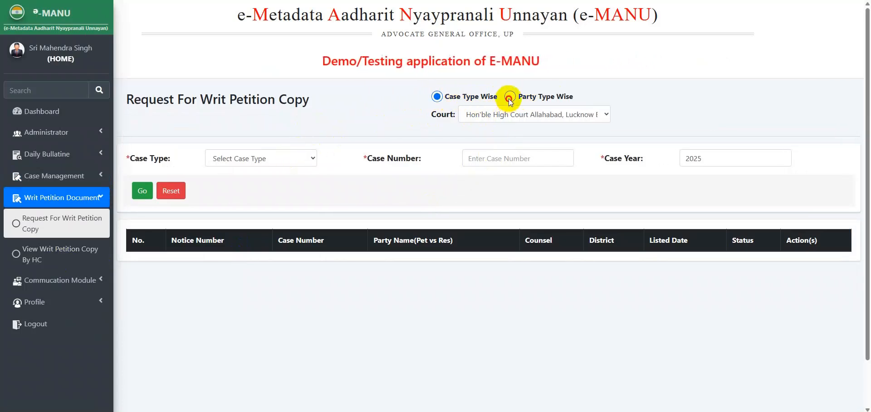
left_click(272, 159)
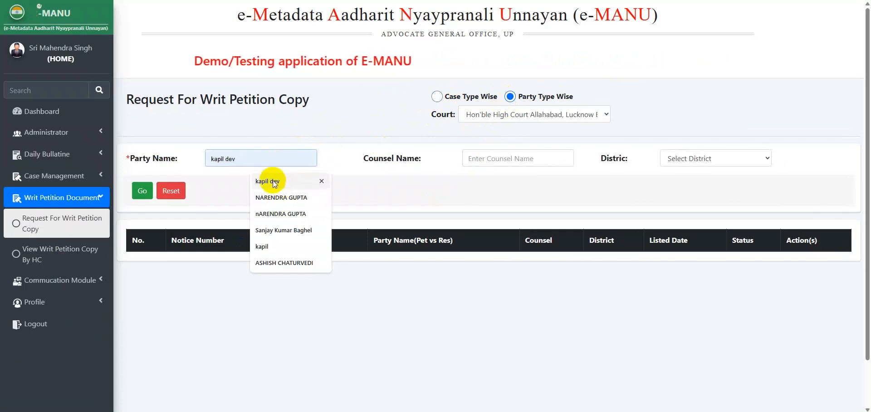
left_click(272, 181)
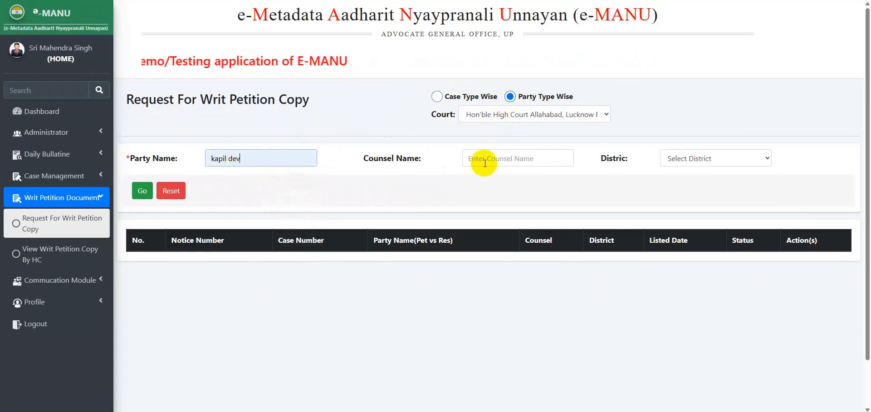
left_click(151, 192)
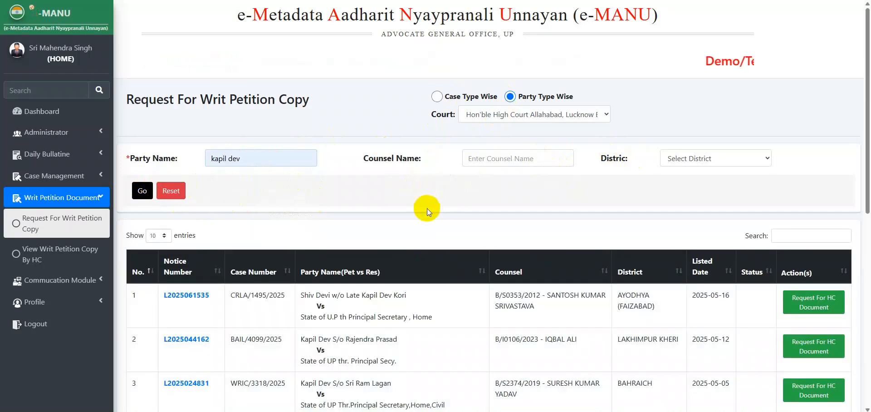
scroll(399, 287, "down", 1)
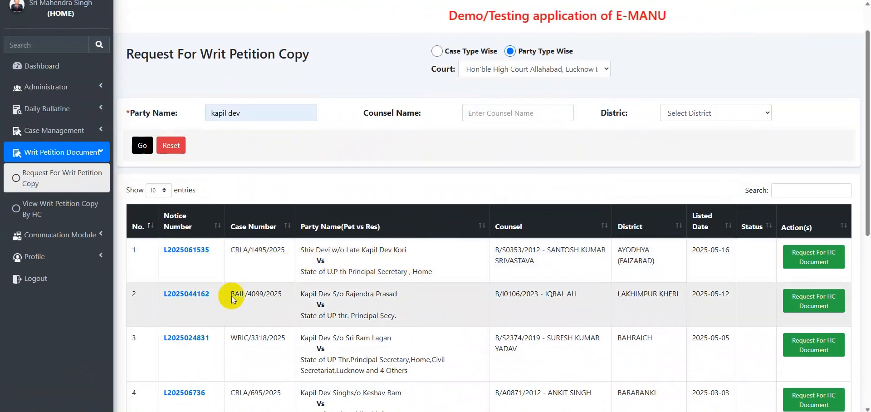
Step: Check row 1's notice details, then request the HC document for CRLA/1495/2025
left_click(184, 254)
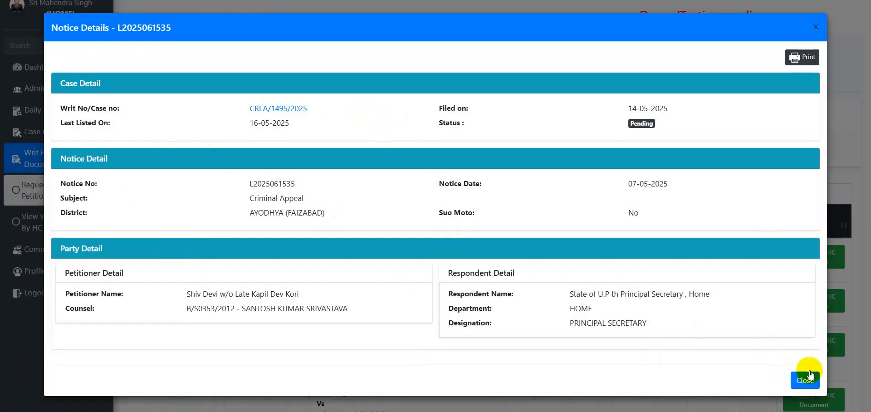
left_click(805, 386)
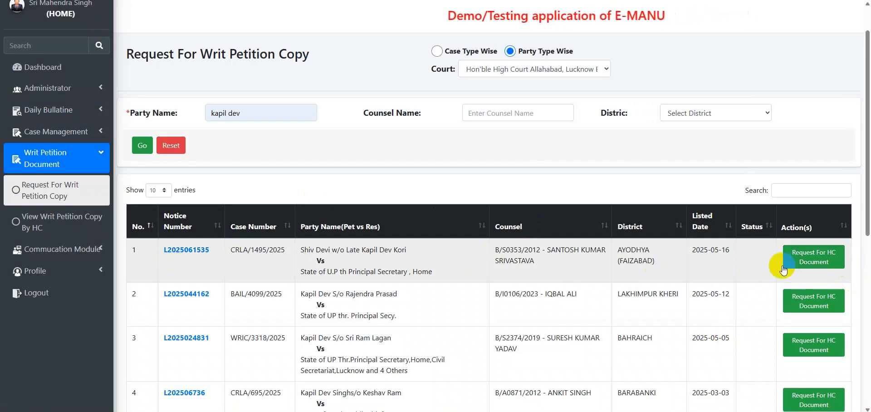
left_click(814, 265)
left_click(814, 266)
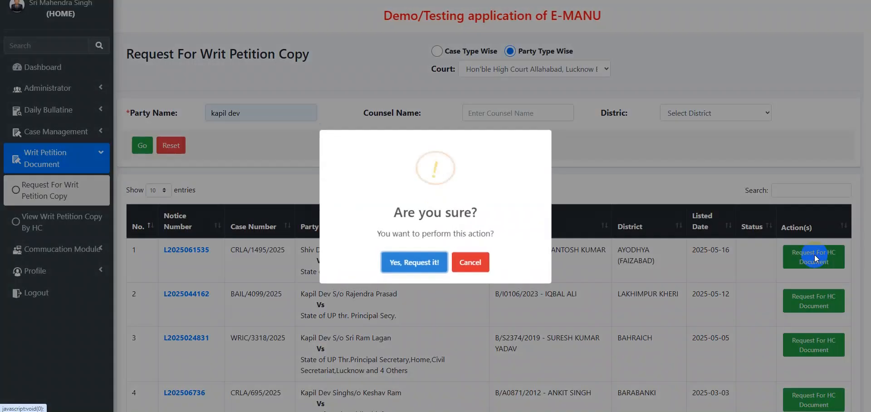
Step: Submit the CRLA/1495/2025 HC copy request with remark 'Please provide the writ copy' and acknowledge success
left_click(412, 265)
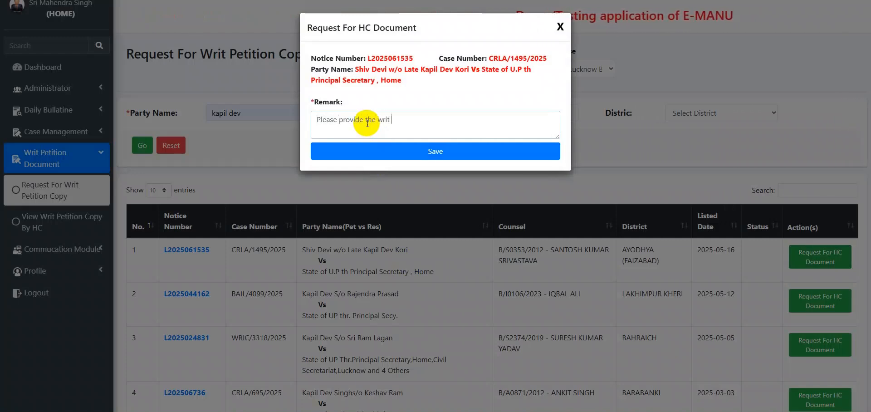
key("Tab")
key("Return")
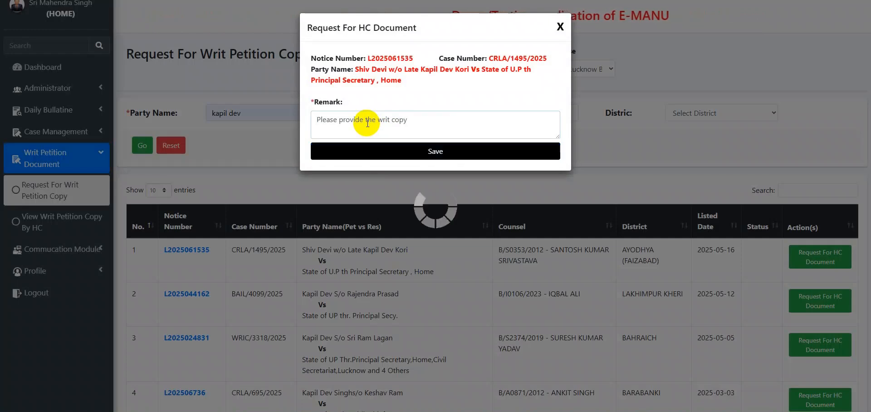
double_click(499, 233)
left_click(435, 265)
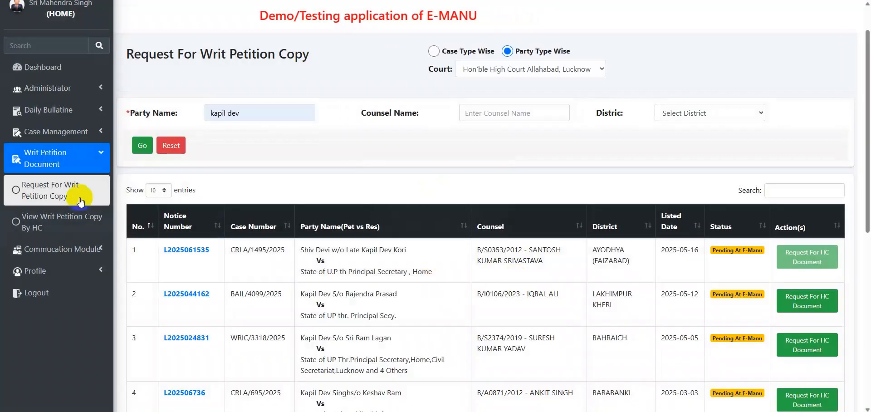
Step: Look up request REQ062504 by Request ID on the View Writ Petition Copy By HC page
left_click(54, 218)
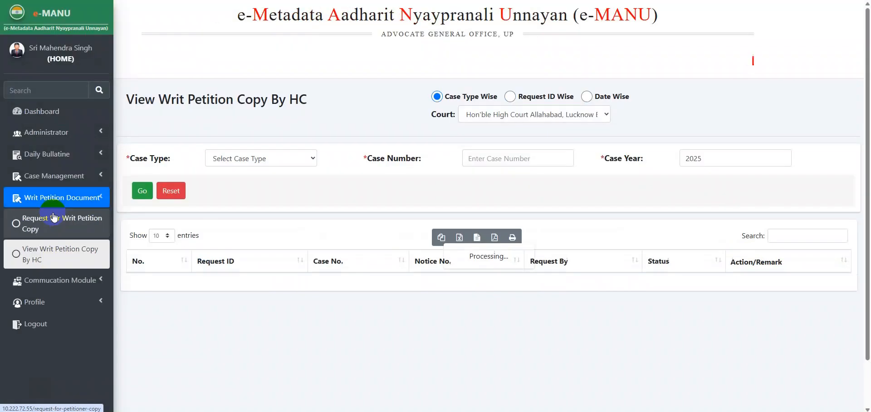
left_click(510, 97)
left_click(244, 160)
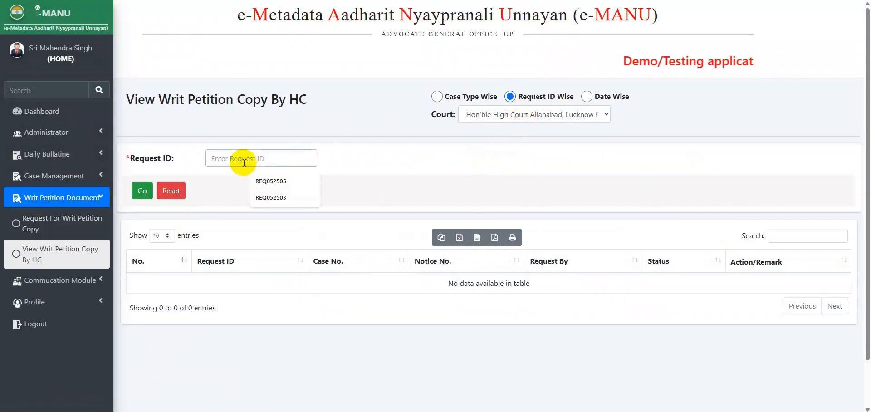
type("REQ062504")
left_click(153, 200)
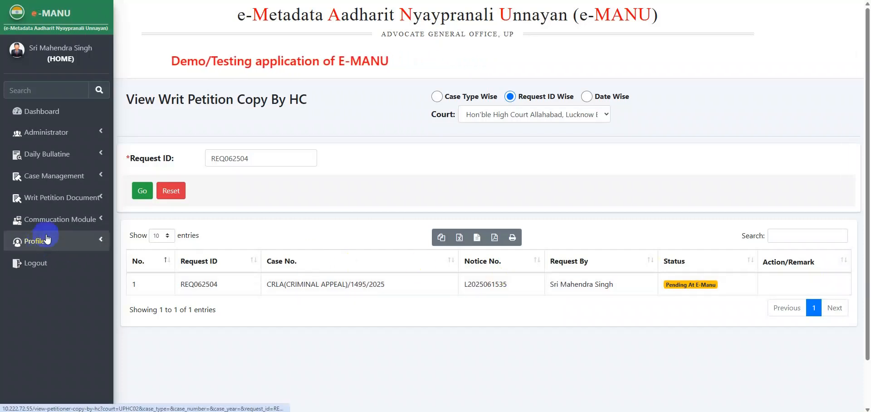
Step: Collapse the writ petition sidebar section and expand the Communication Module section
left_click(63, 199)
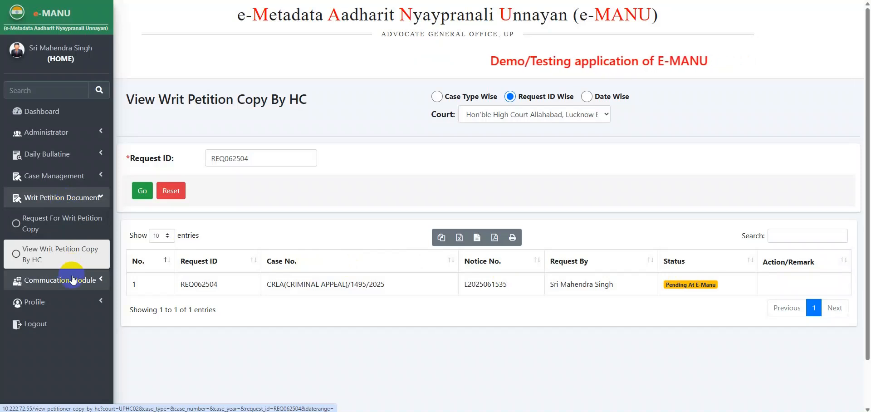
left_click(66, 200)
left_click(64, 221)
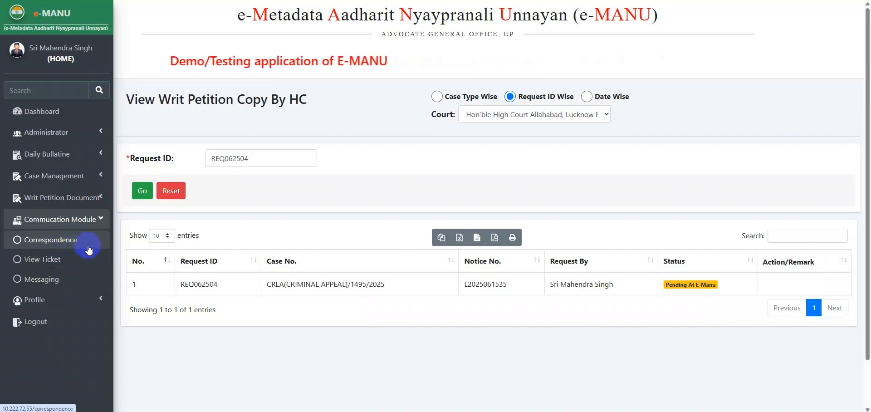
Step: On Correspondence, set Court Type to HIGH COURT LUCKNOW BENCH with Date Wise search
left_click(66, 244)
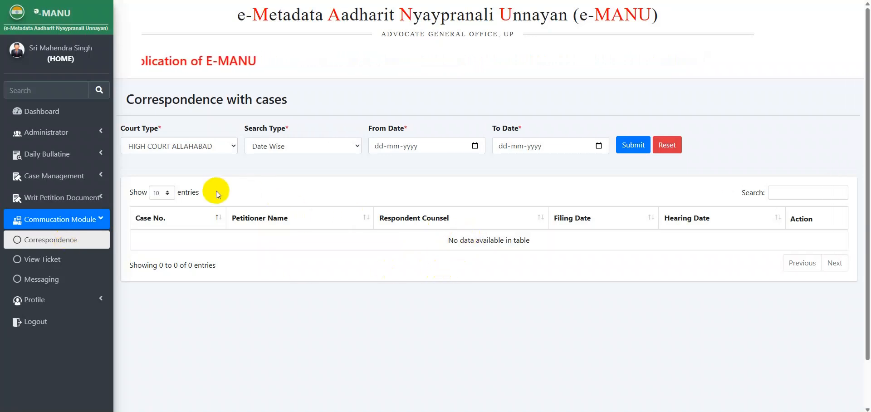
left_click(192, 146)
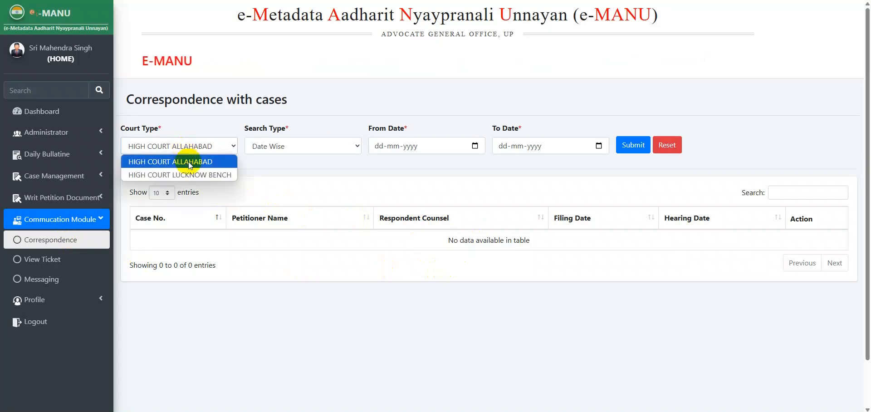
left_click(194, 172)
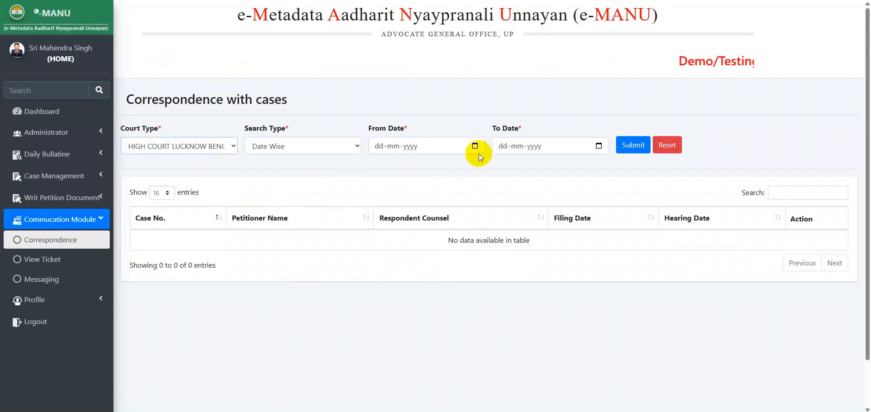
left_click(297, 149)
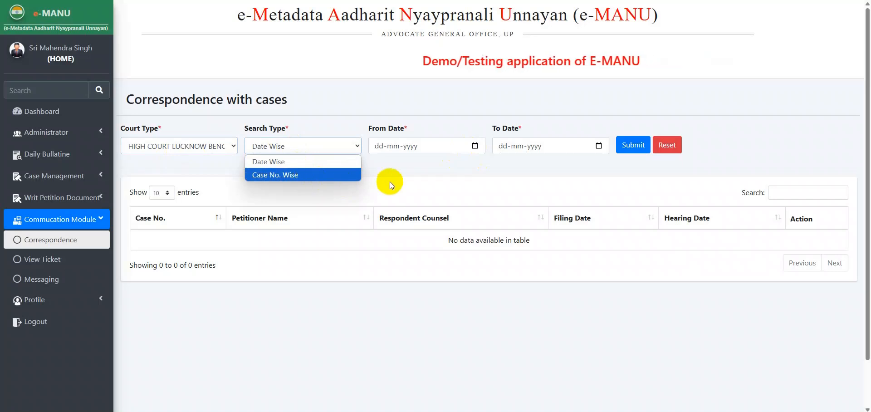
left_click(410, 181)
Step: Search correspondence dated from 16-05-2025 to 03-06-2025
left_click(475, 145)
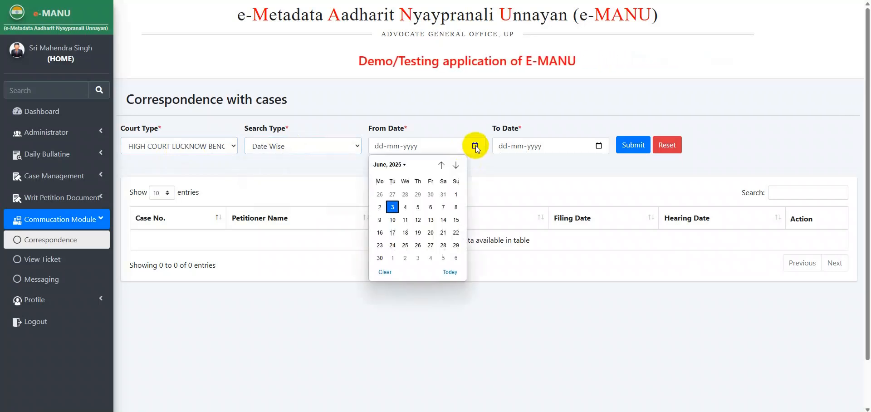
left_click(440, 165)
left_click(430, 220)
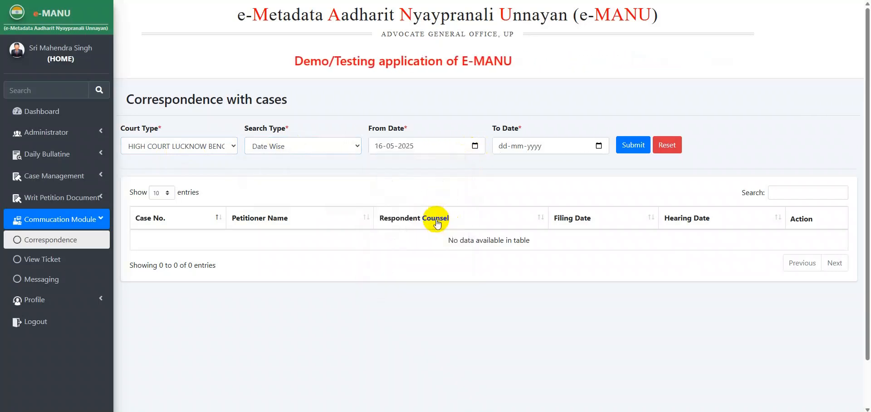
left_click(598, 146)
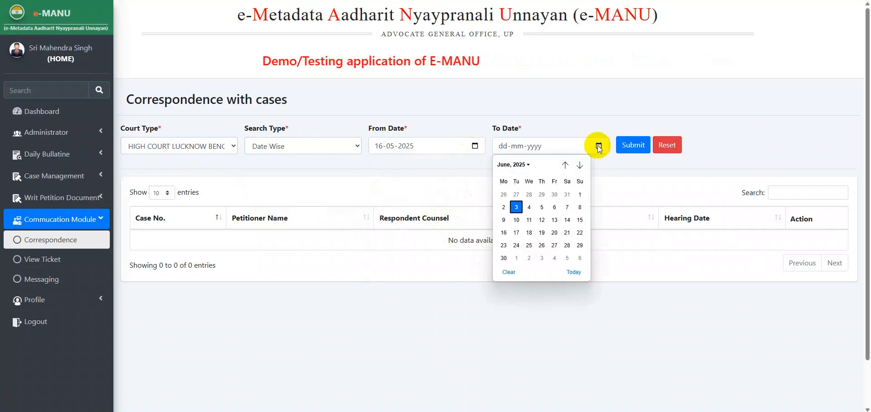
left_click(516, 207)
left_click(634, 146)
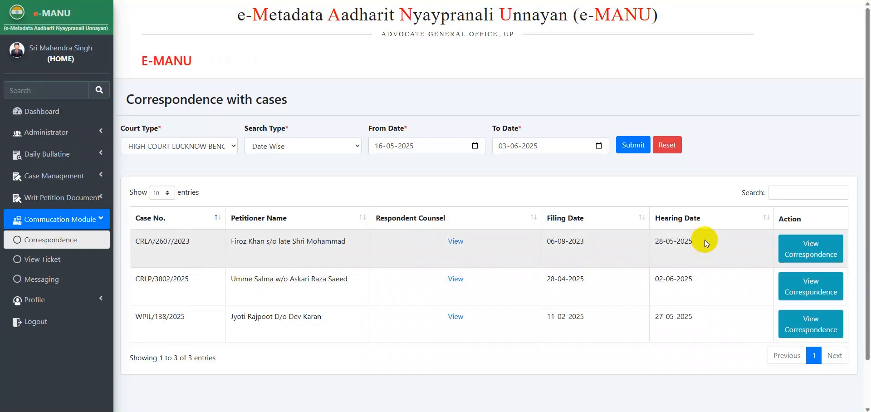
left_click(814, 248)
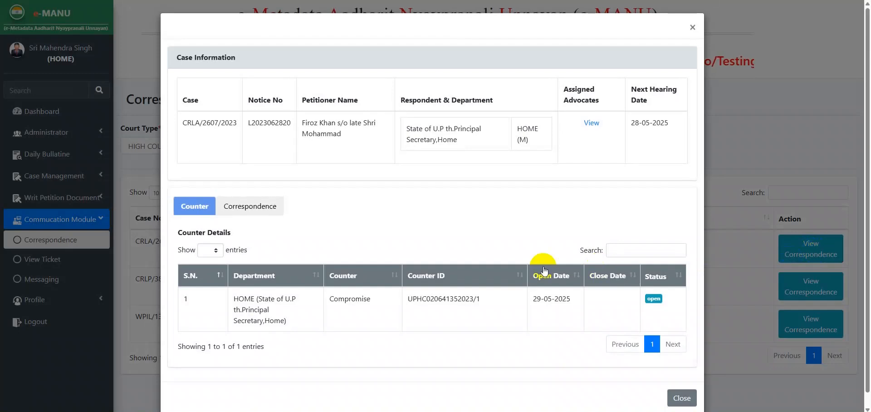
left_click(257, 208)
scroll(338, 247, "down", 2)
left_click_drag(430, 314, 348, 315)
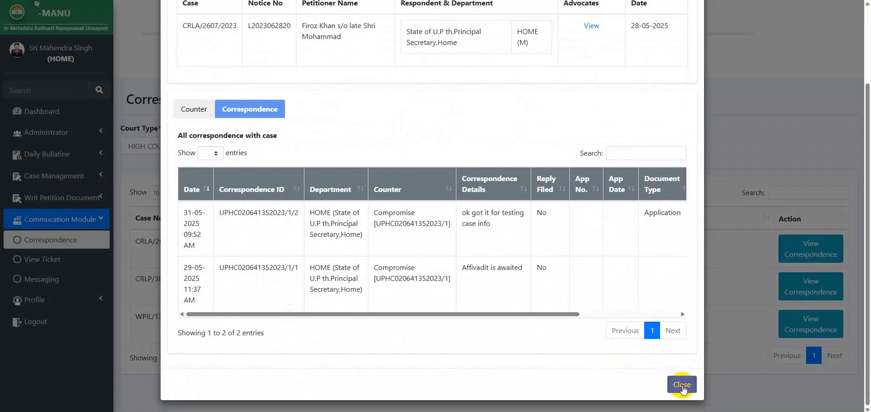
left_click(682, 385)
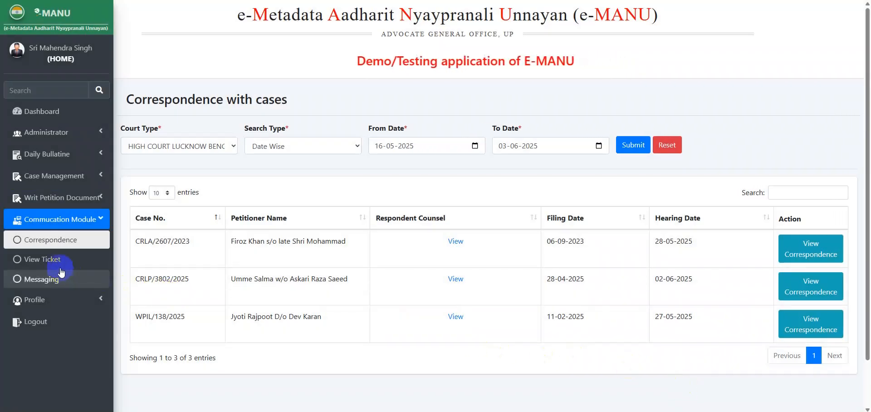
Step: Show the Raised Ticket list with the closed WPIL/138/2025 incorrect respondent name ticket
left_click(57, 259)
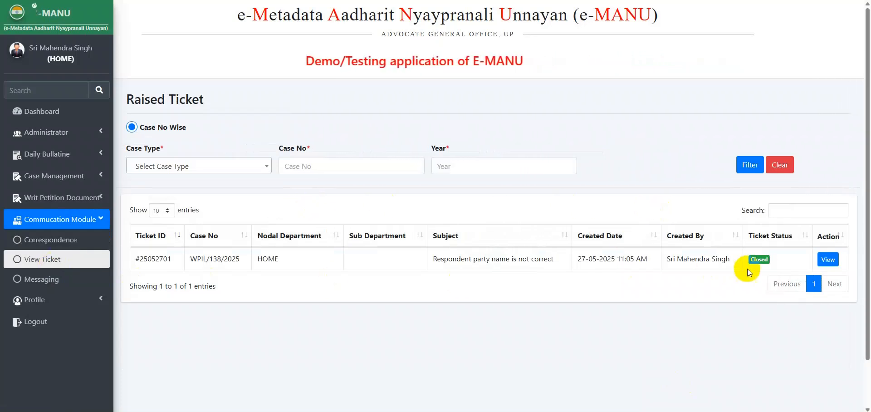
left_click(828, 262)
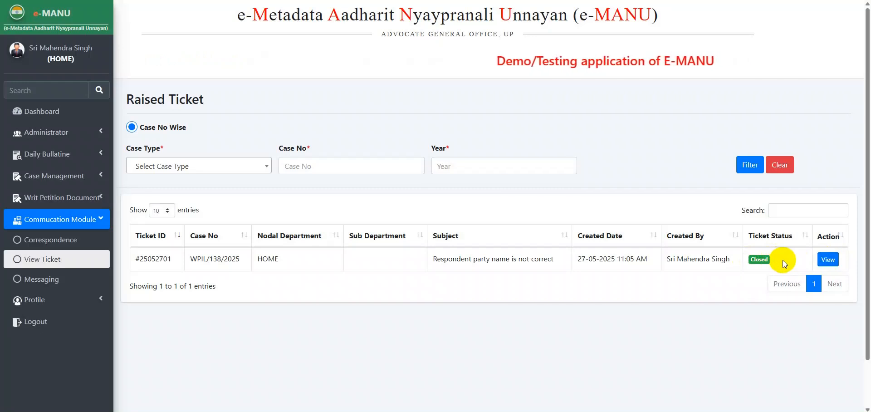
Step: Review the WPIL/138/2025 ticket's details and close them
left_click(826, 260)
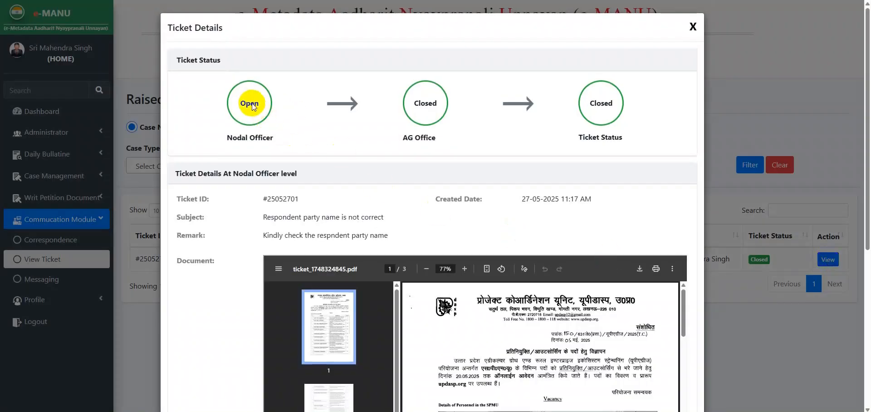
scroll(336, 95, "down", 1)
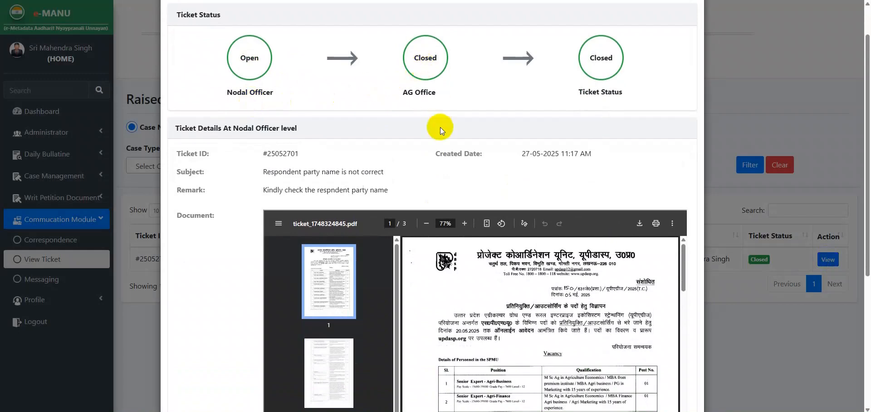
scroll(440, 127, "down", 5)
left_click(681, 384)
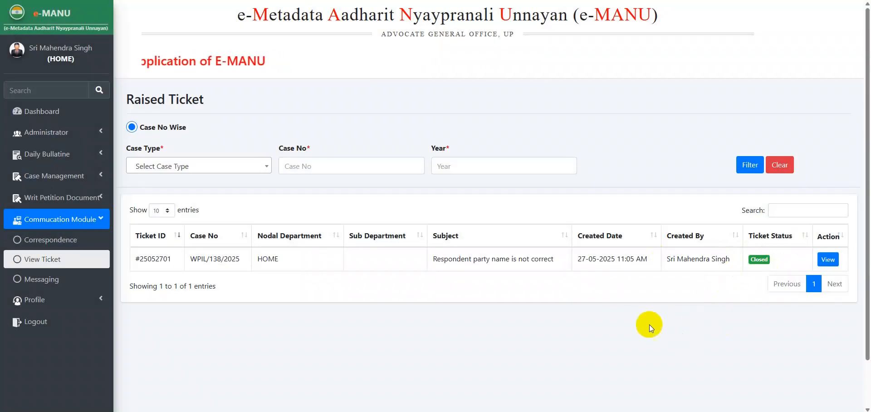
Step: Go to Messaging, showing the WPIL/138/2025 thread with the Poilce Department
left_click(54, 262)
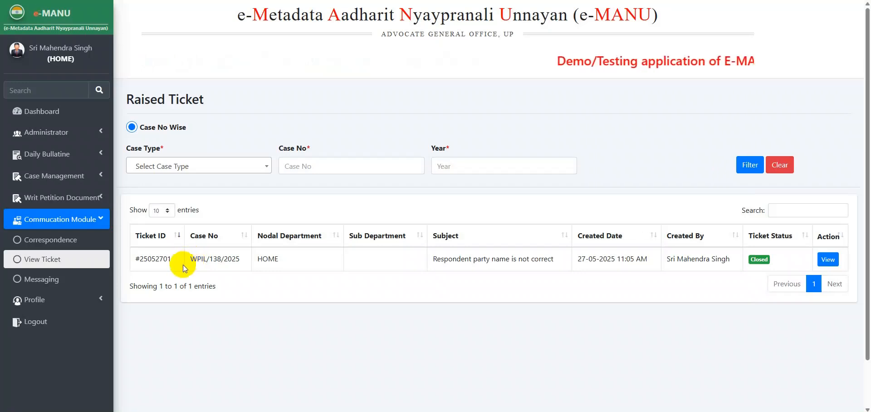
left_click(83, 317)
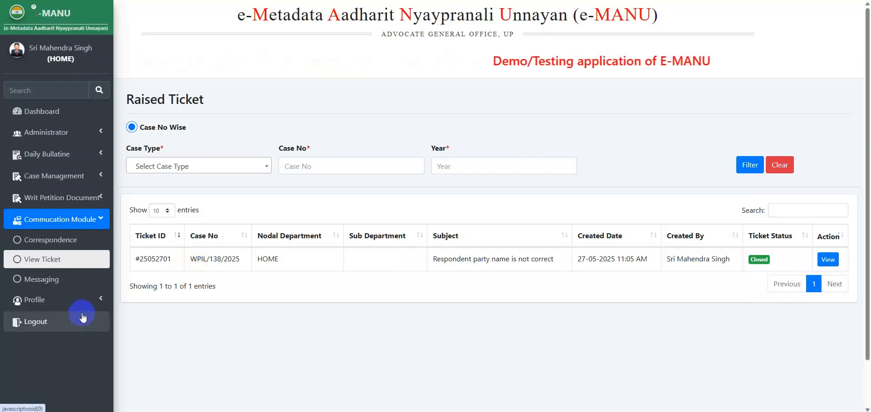
left_click(46, 282)
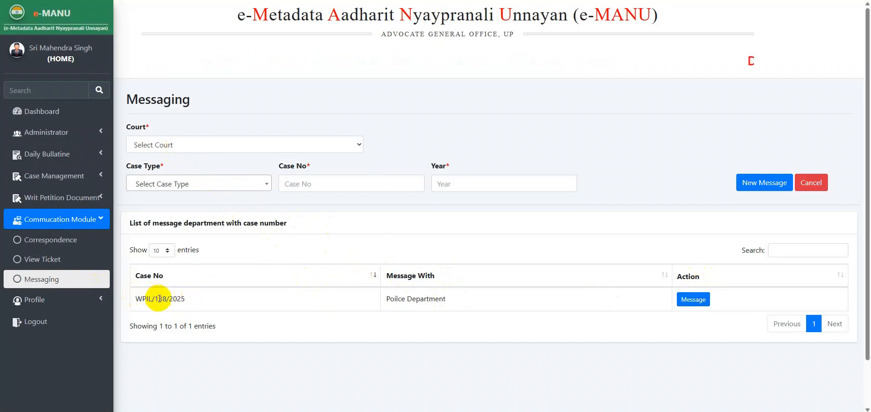
left_click(698, 305)
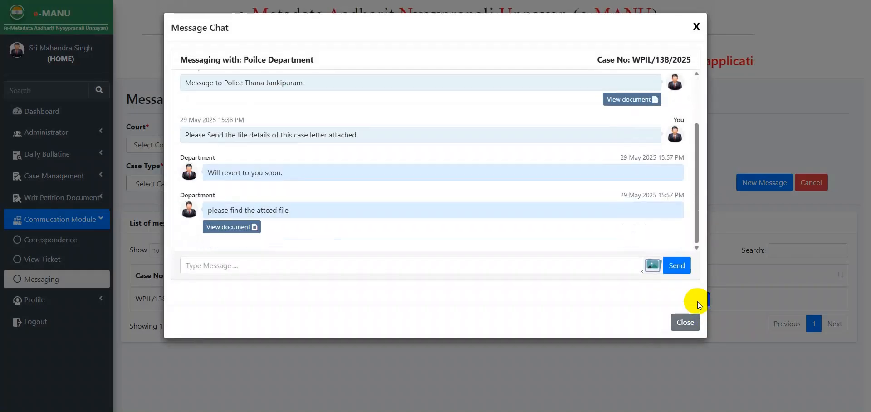
scroll(249, 150, "up", 3)
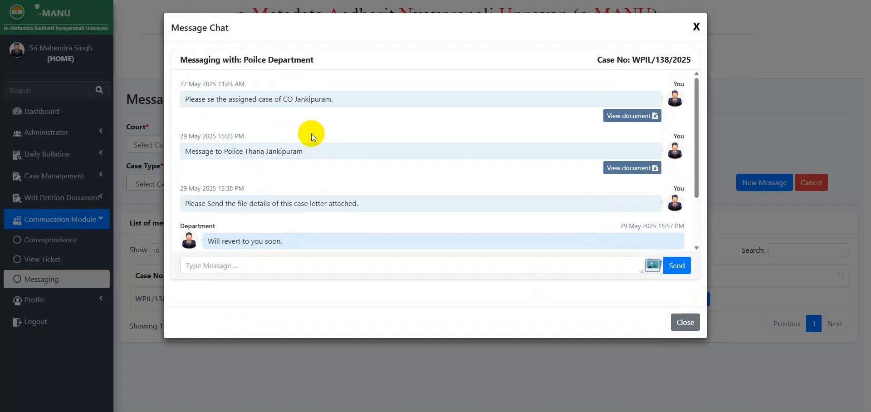
left_click(628, 117)
scroll(632, 145, "down", 5)
scroll(631, 149, "down", 15)
left_click(698, 27)
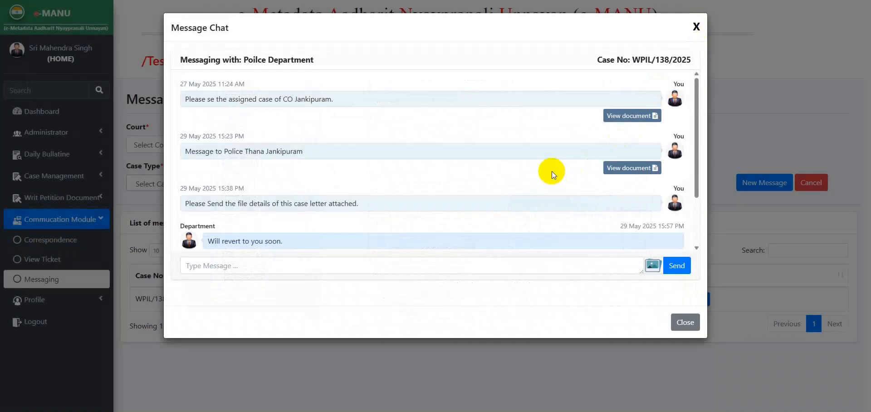
scroll(552, 170, "down", 2)
scroll(552, 171, "up", 2)
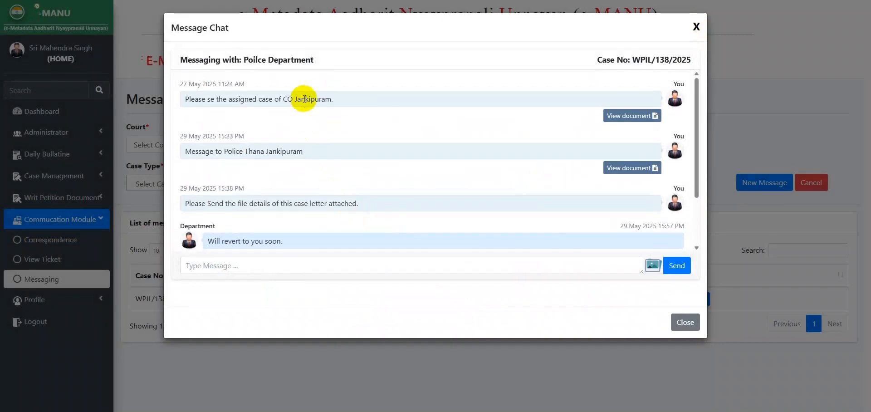
scroll(314, 127, "down", 2)
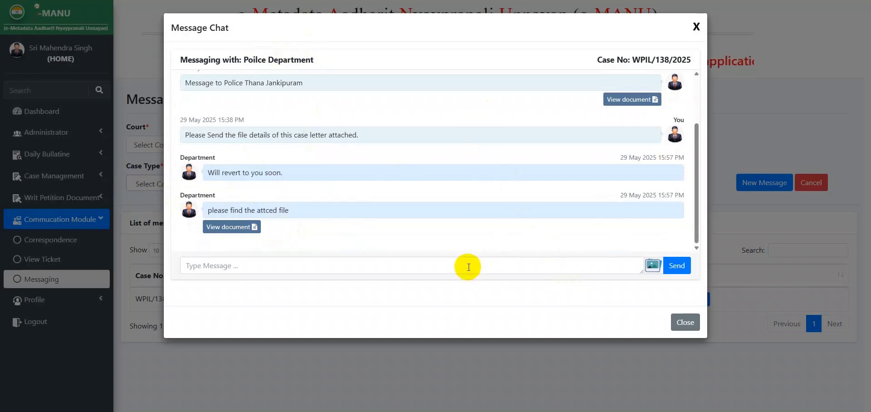
left_click(685, 323)
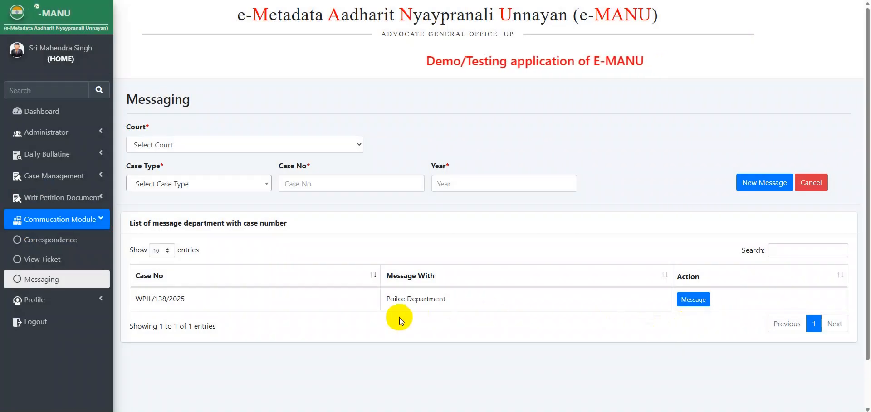